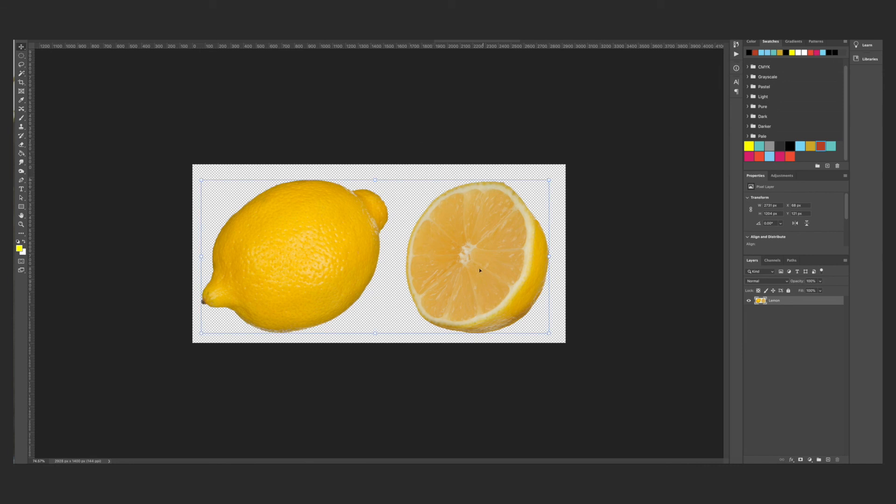
Add a new layer, fill it with black and place it beneath the Lemon layer
left_click(828, 460)
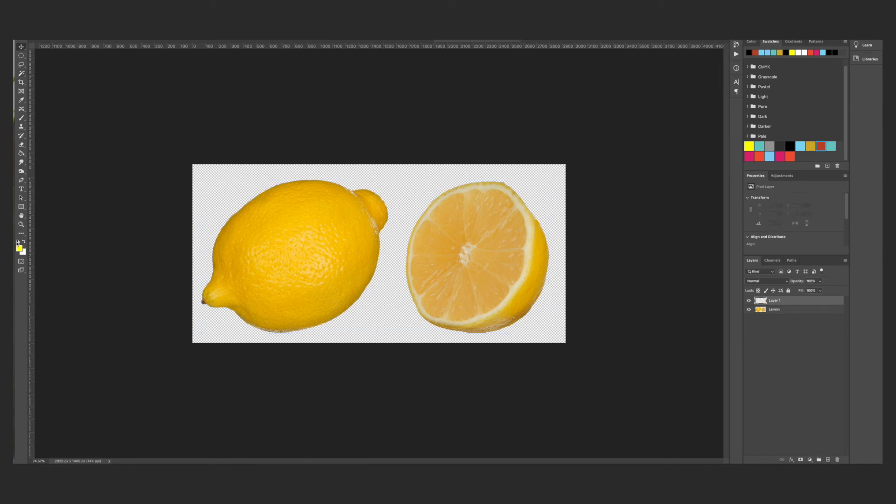
left_click(18, 242)
key("g")
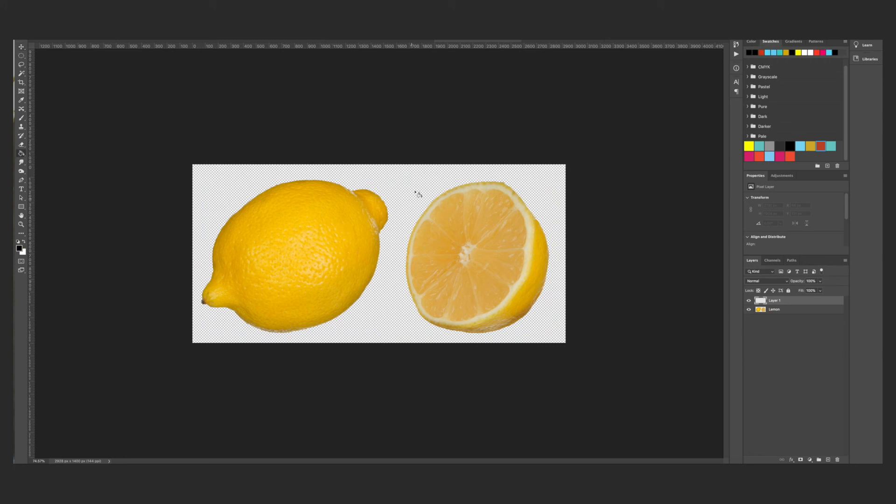
left_click(417, 193)
key("v")
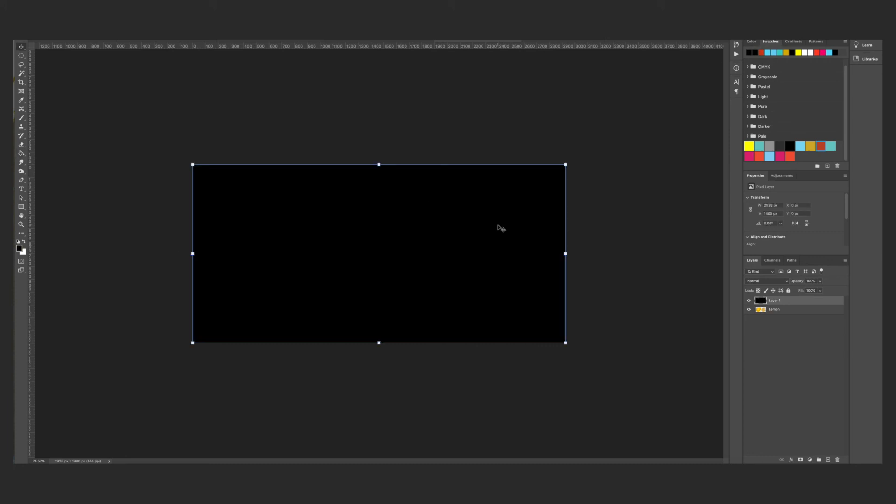
key("ctrl+bracketleft")
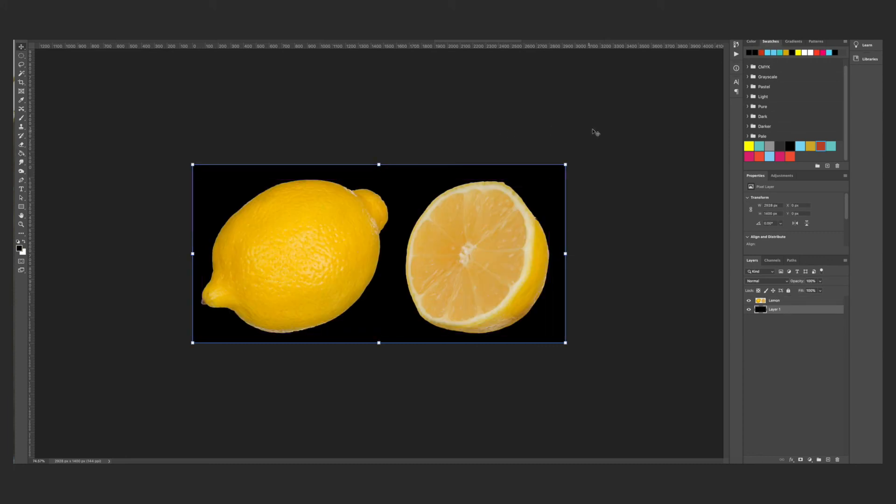
left_click(612, 127)
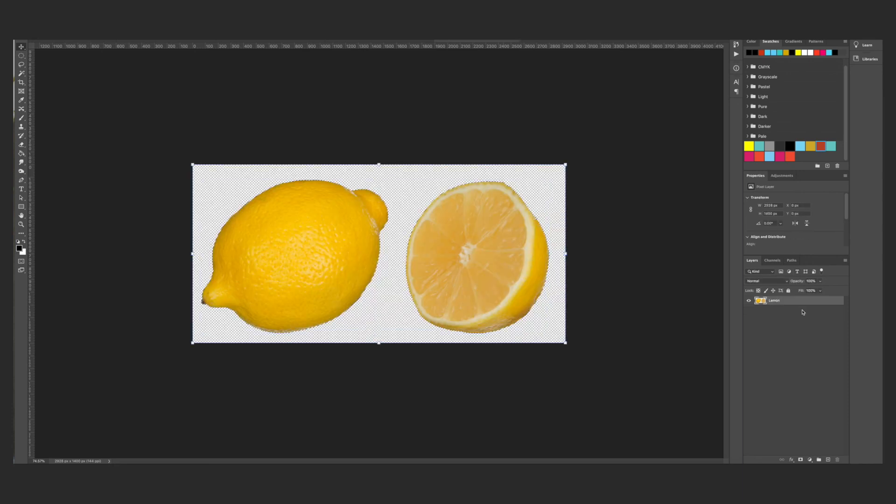
Select the white background around both lemons with the Quick Selection tool, delete it from the Lemon layer and clear the selection
key("ctrl+d")
left_click(414, 125)
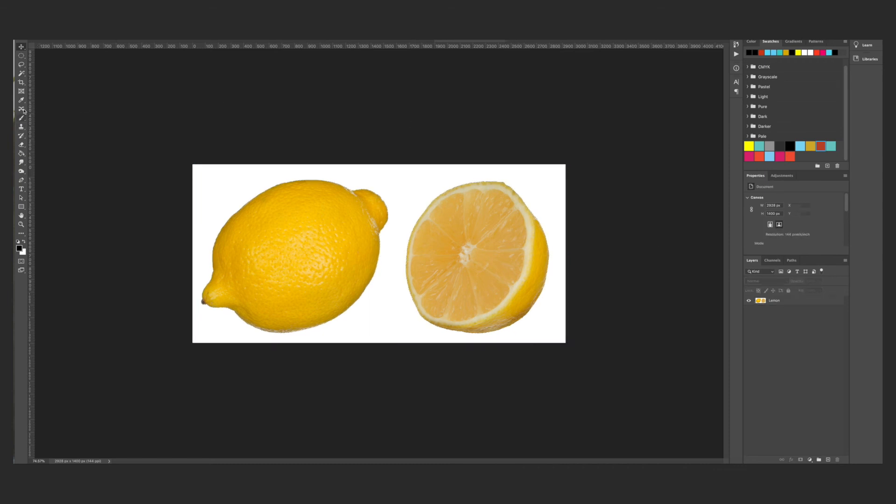
left_click(21, 74)
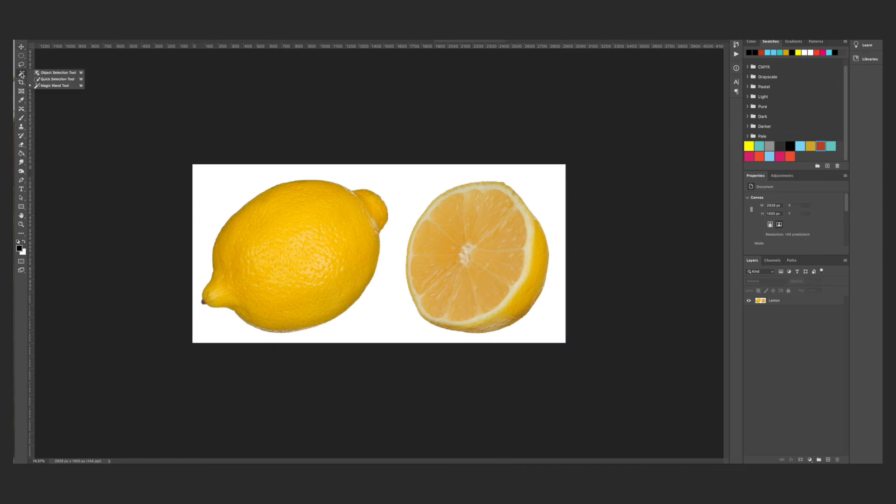
left_click(59, 80)
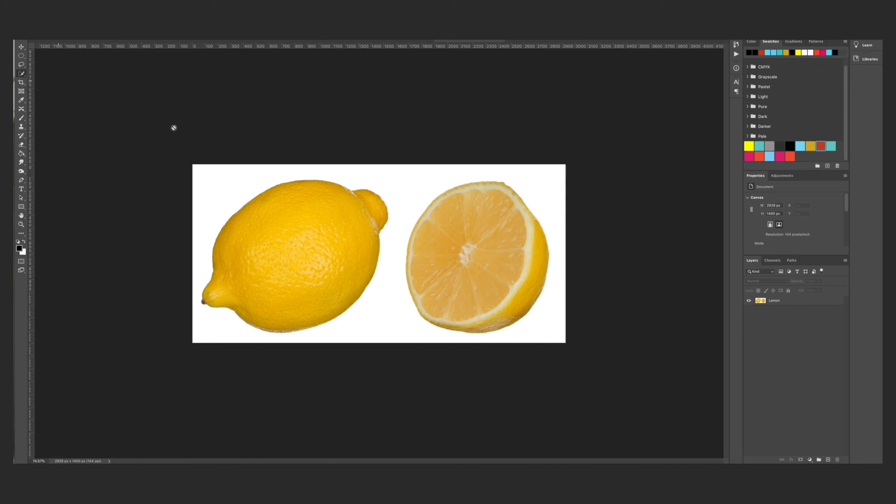
left_click(775, 301)
key("ctrl+t")
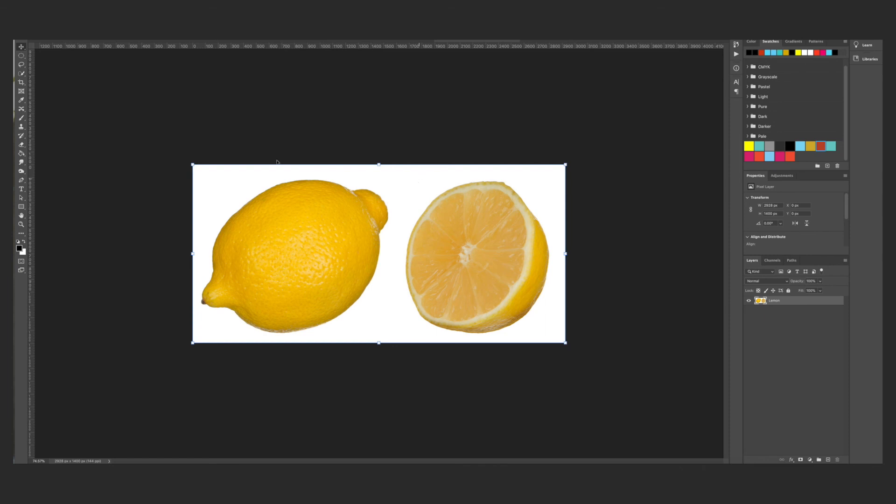
key("Escape")
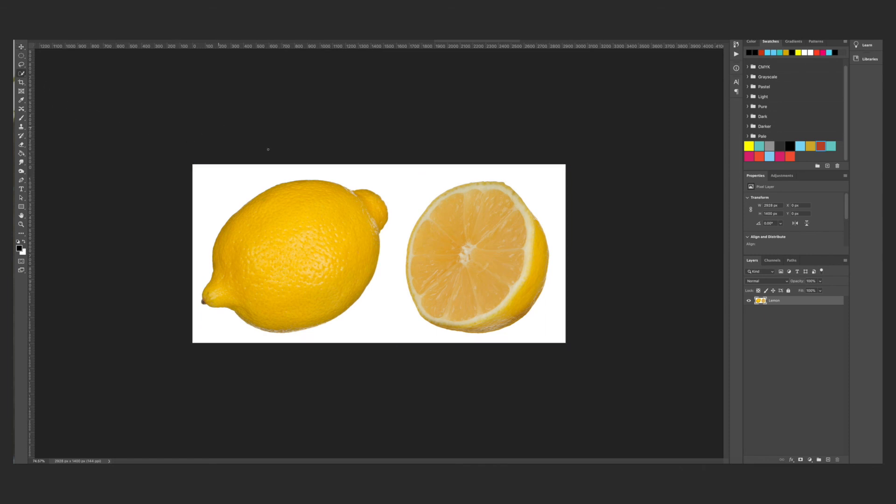
left_click(405, 185)
mouse_move(405, 184)
left_mouse_down()
mouse_move(376, 174)
mouse_move(403, 198)
mouse_move(429, 182)
mouse_move(402, 213)
mouse_move(392, 293)
mouse_move(371, 335)
mouse_move(217, 330)
left_mouse_up()
left_click_drag(195, 246, 198, 264)
left_click_drag(495, 170, 553, 173)
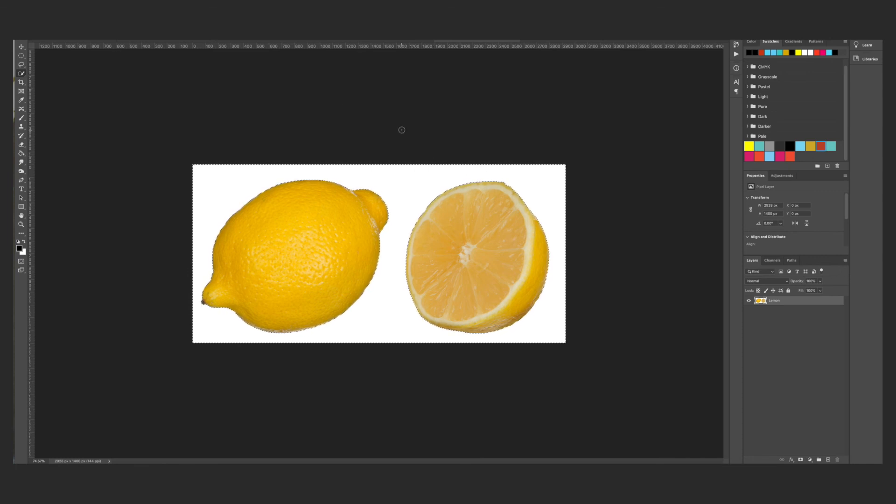
key("v")
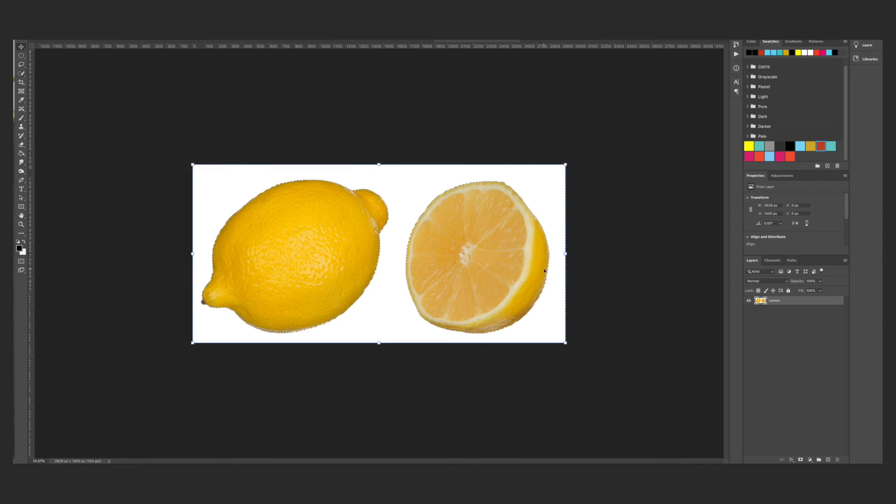
key("Delete")
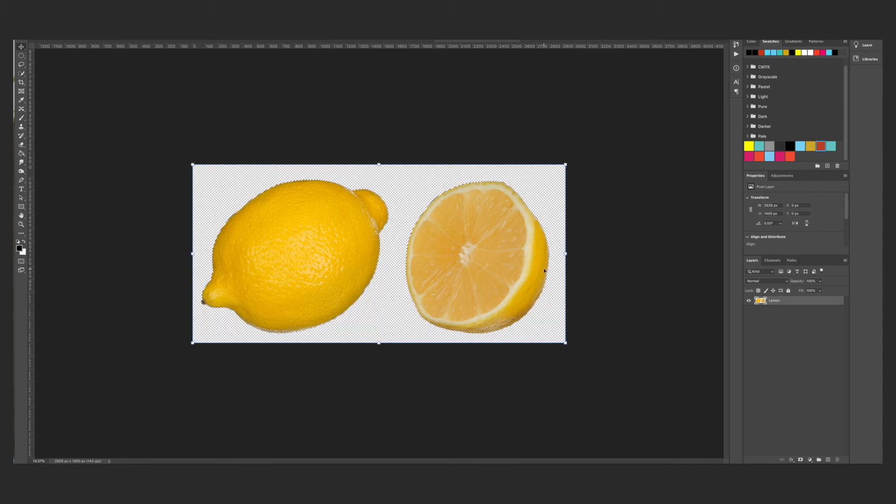
key("ctrl+d")
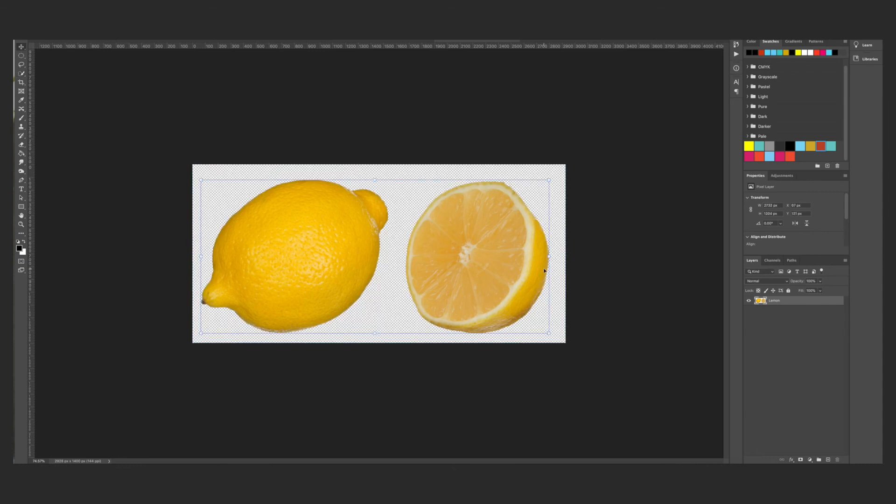
Create a black-filled layer and move it under the Lemon layer as a backdrop for the cut-out lemons
left_click(828, 461)
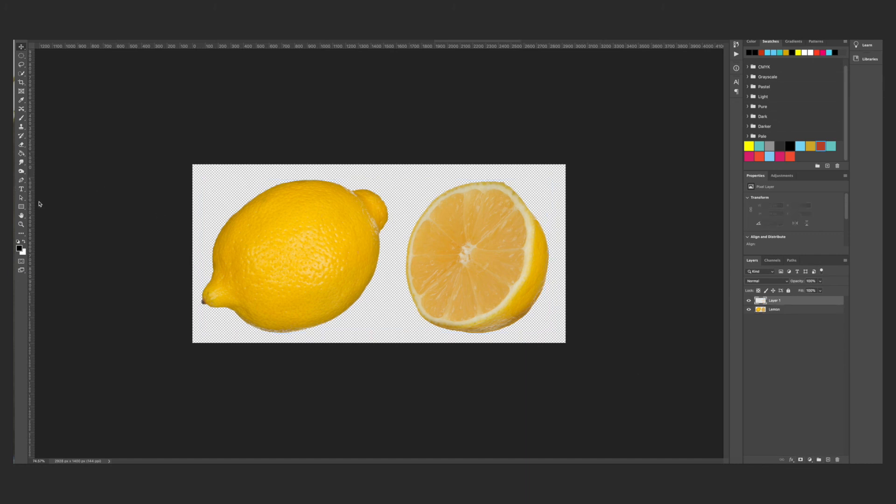
key("g")
left_click(401, 205)
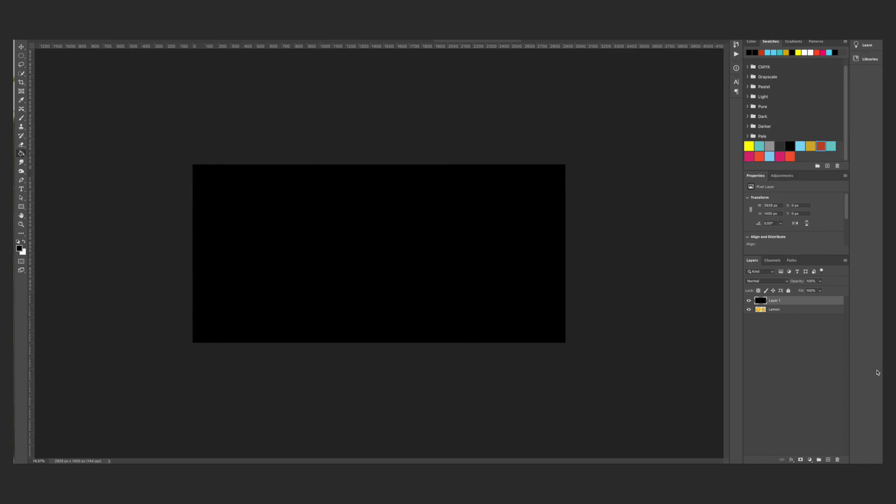
key("ctrl+bracketleft")
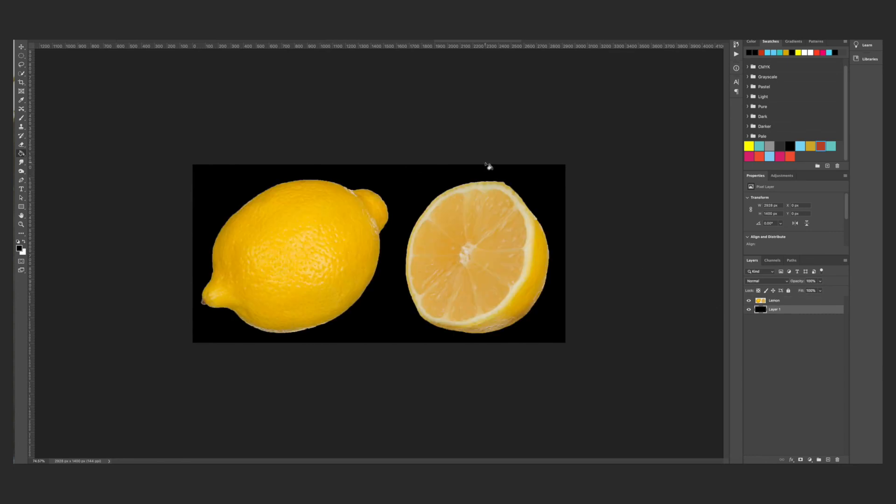
key("v")
left_click(436, 129)
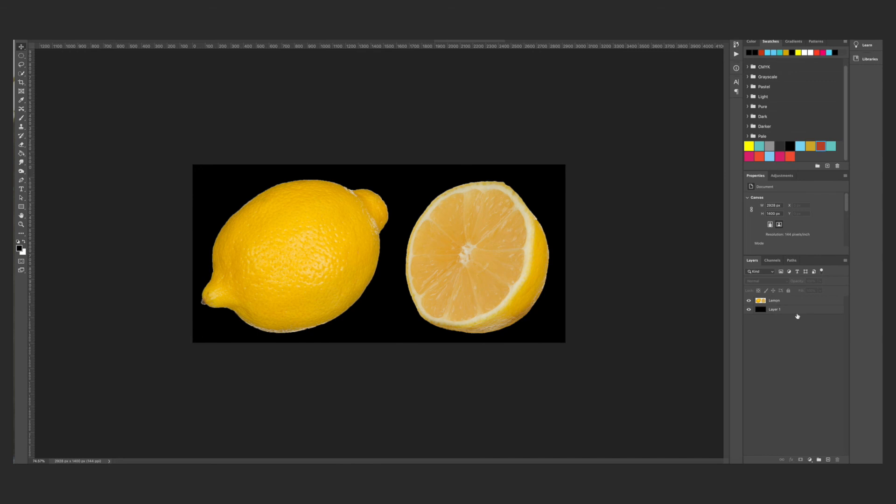
Switch to the child portrait document and start a Pen path at the image's lower edge, following the arm to the sleeve's outer hem corner
left_click(534, 41)
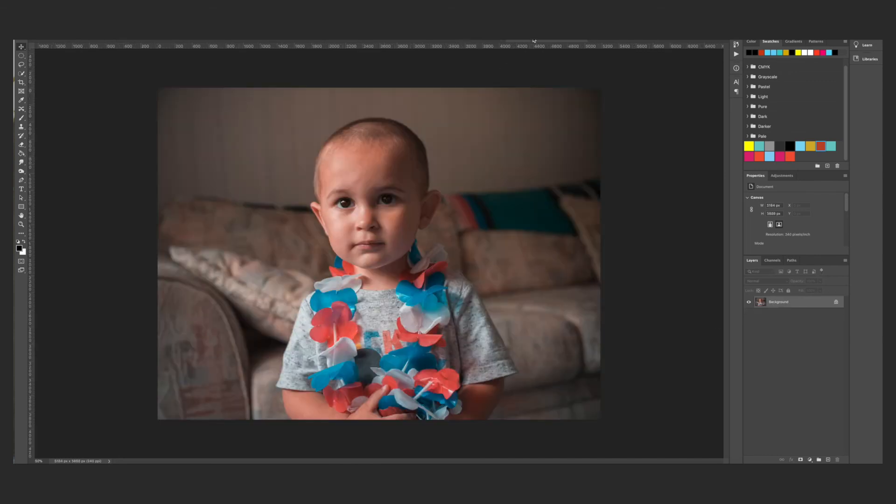
scroll(421, 279, "up", 1)
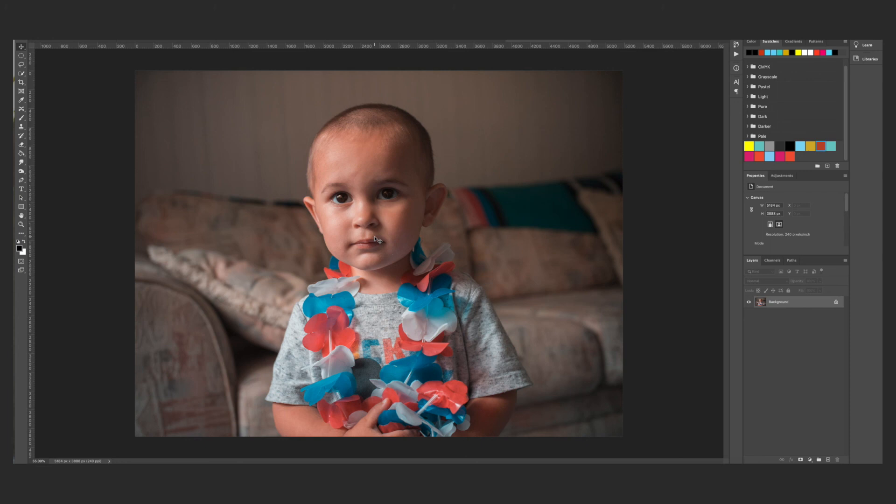
key("p")
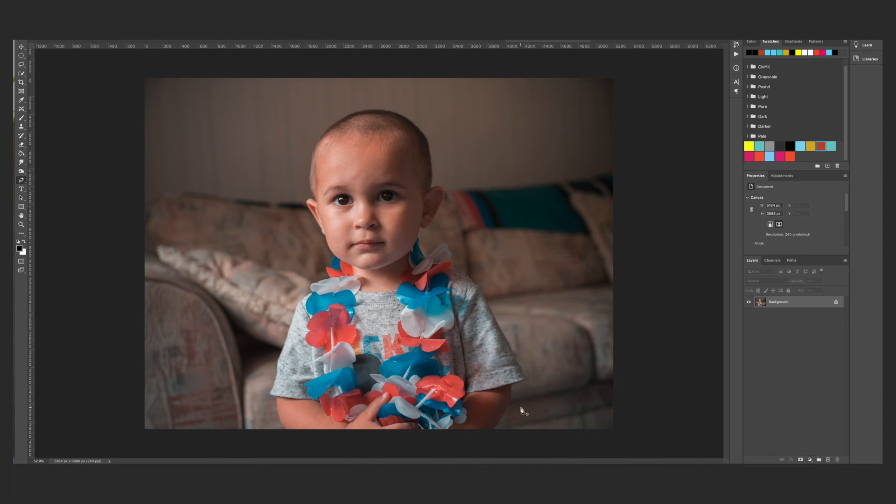
scroll(511, 416, "up", 10)
left_click_drag(480, 412, 398, 244)
key("ctrl+r")
scroll(403, 320, "up", 3)
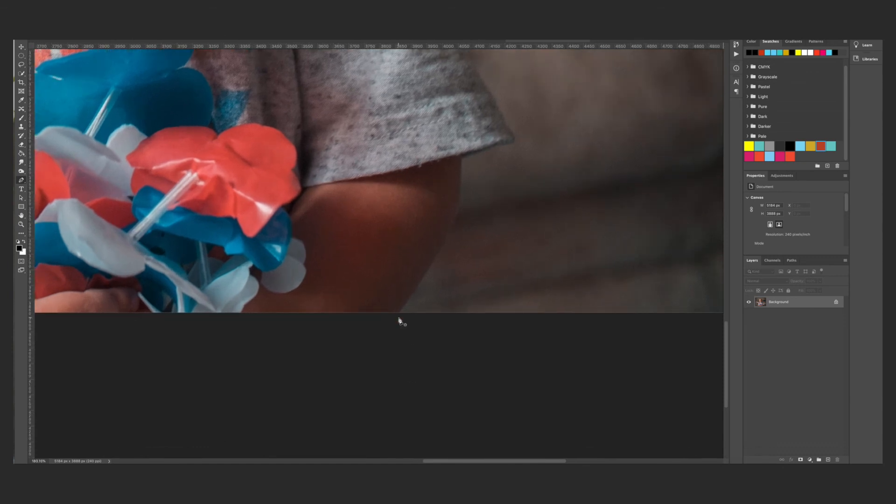
left_click(396, 318)
left_click_drag(458, 208, 465, 173)
left_click_drag(516, 145, 525, 137)
Continue the Pen path from the hem corner up the outer edge of the grey sleeve
left_click_drag(504, 119, 500, 111)
left_click_drag(508, 127, 504, 120)
left_click_drag(485, 84, 475, 71)
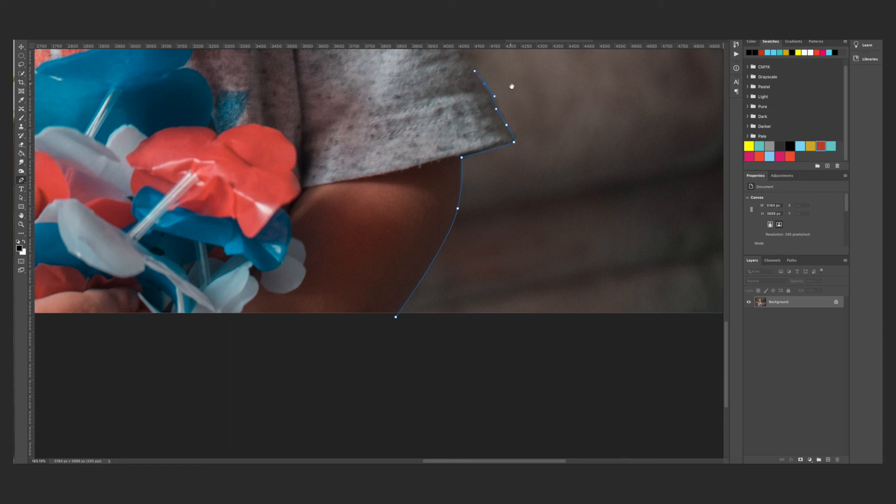
scroll(508, 84, "up", 5)
scroll(509, 84, "left", 1)
left_click_drag(487, 152, 484, 131)
mouse_move(446, 82)
left_mouse_down()
mouse_move(439, 56)
mouse_move(469, 129)
mouse_move(447, 82)
left_mouse_up()
key("ctrl+z")
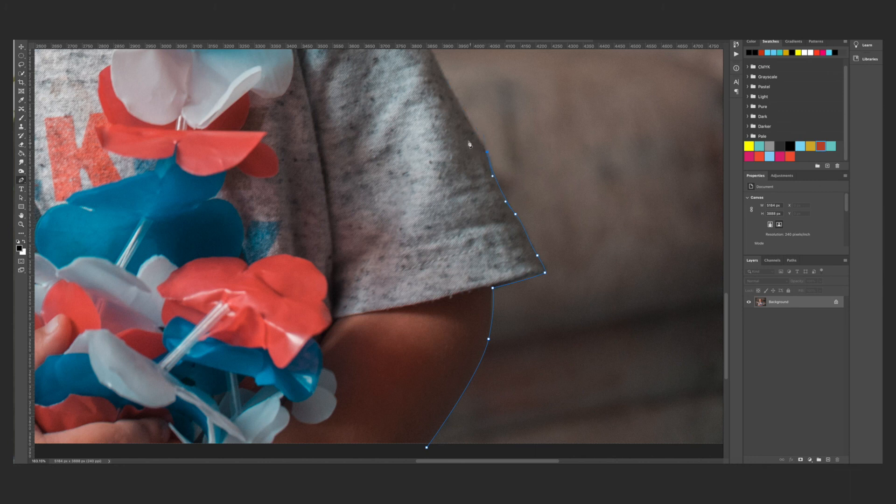
left_click_drag(461, 105, 447, 81)
Trace the upper sleeve and the shoulder curve, ending in a corner anchor where the shirt meets the red petal
scroll(454, 88, "up", 8)
scroll(455, 88, "left", 2)
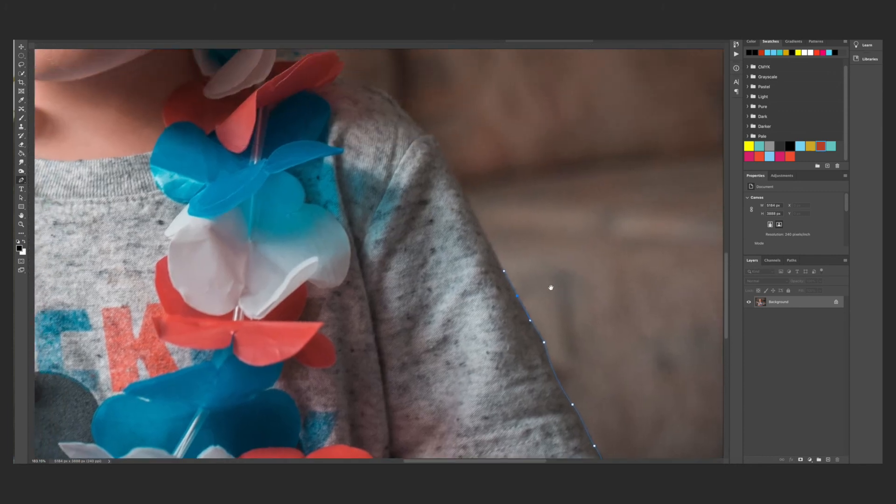
left_click(461, 192)
left_click_drag(455, 175, 452, 170)
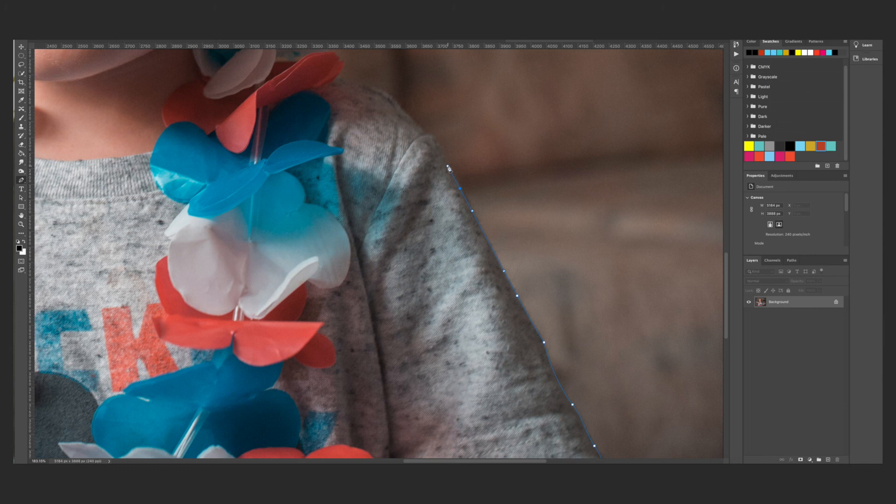
left_click_drag(472, 147, 466, 256)
left_click(486, 261)
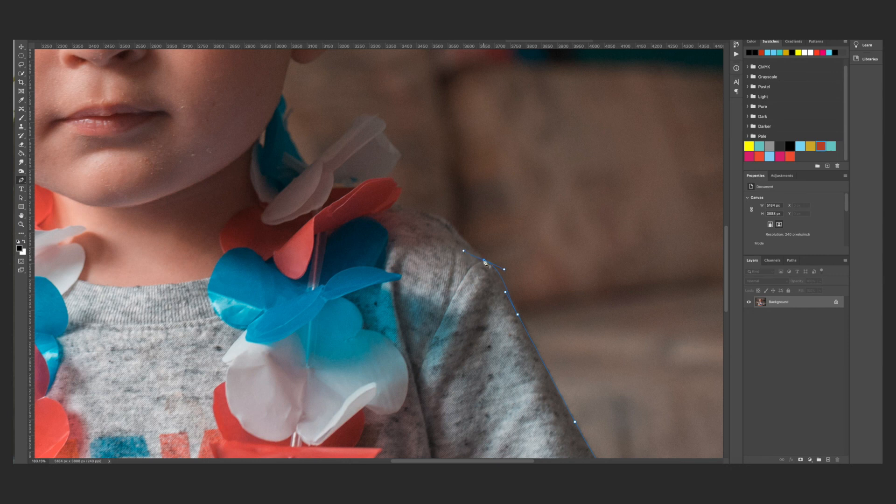
left_click_drag(437, 218, 421, 210)
left_click(485, 260, "ctrl")
left_click_drag(456, 229, 373, 208)
left_click(390, 209, "alt")
Trace the path around the tip of the red petal and up the outer edge of the white petal
left_click_drag(390, 180, 371, 169)
left_click(391, 180, "alt")
left_click(399, 155)
left_click(377, 127)
scroll(379, 130, "up", 5)
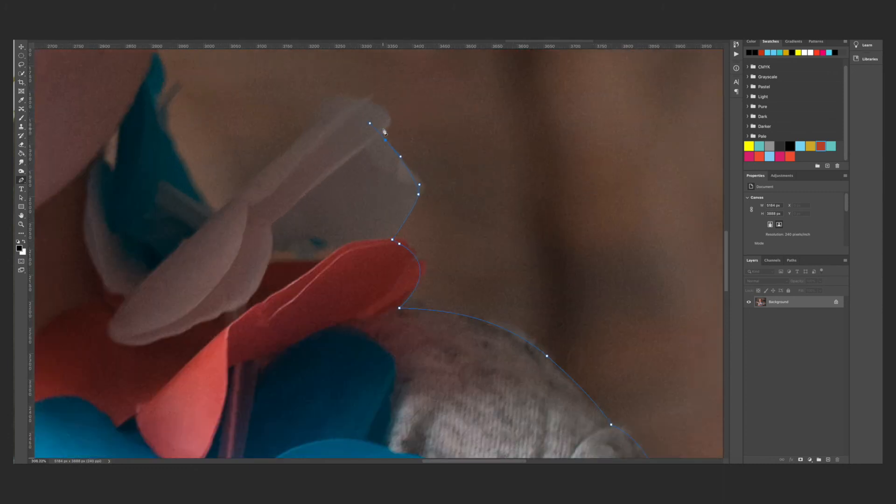
left_click_drag(455, 175, 482, 223)
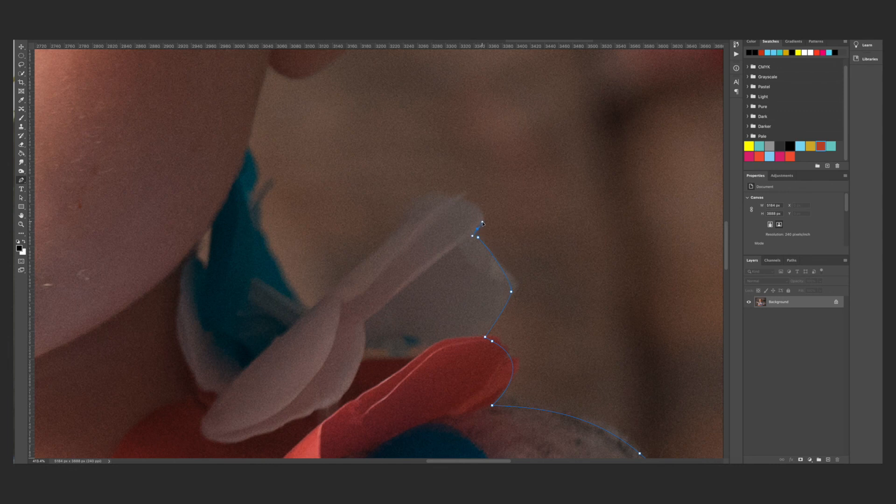
Carry the path over the top of the white petal, down to its junction with the blue petal and up the blue petal's edge
left_click_drag(429, 191, 427, 189)
left_click_drag(401, 223, 389, 253)
left_click_drag(314, 311, 303, 322)
left_click(313, 311, "alt")
left_click_drag(290, 289, 273, 262)
left_click_drag(256, 217, 249, 143)
Outline the ear from the earlobe around its upper rim, ending in a corner anchor where the ear meets the hair
scroll(330, 188, "up", 5)
scroll(330, 188, "left", 3)
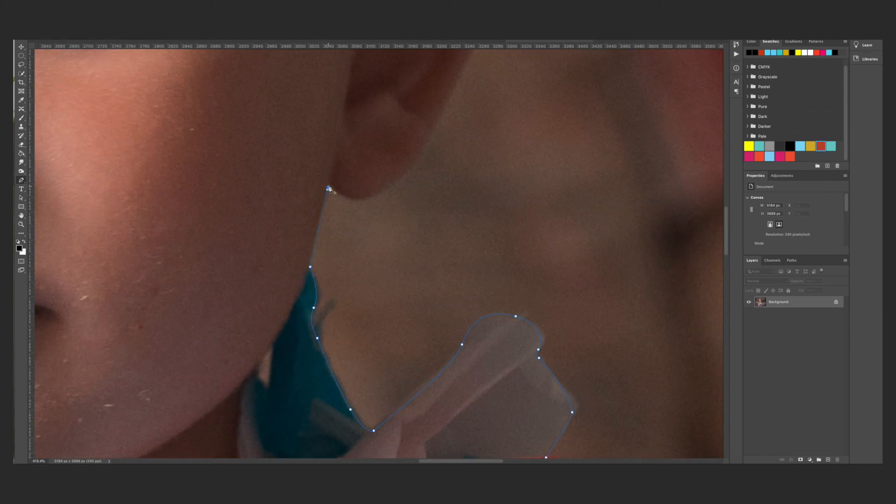
left_click_drag(366, 198, 385, 190)
left_click_drag(425, 137, 480, 317)
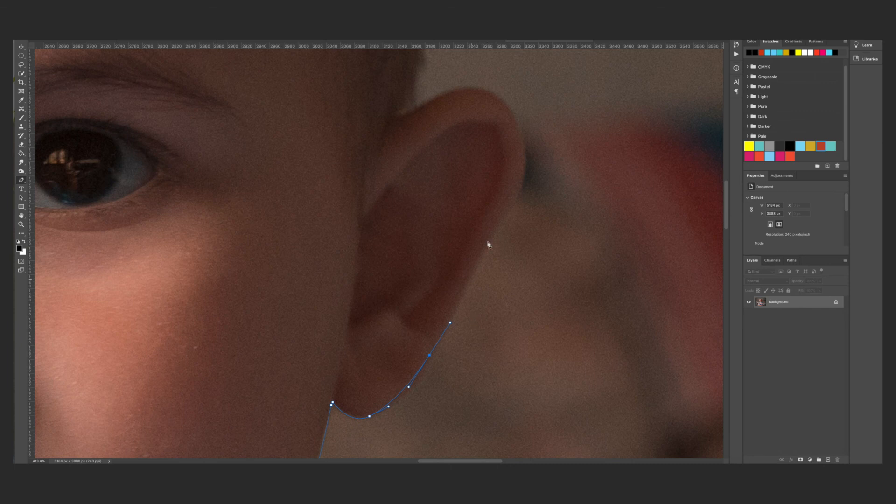
left_click_drag(502, 223, 511, 218)
left_click_drag(511, 110, 481, 82)
left_click_drag(420, 107, 384, 129)
left_click(420, 107, "alt")
Continue the path from the top of the ear up the side of the head along the hairline's outer edge
left_click_drag(420, 80, 470, 181)
left_click_drag(472, 82, 470, 60)
left_click_drag(503, 90, 582, 350)
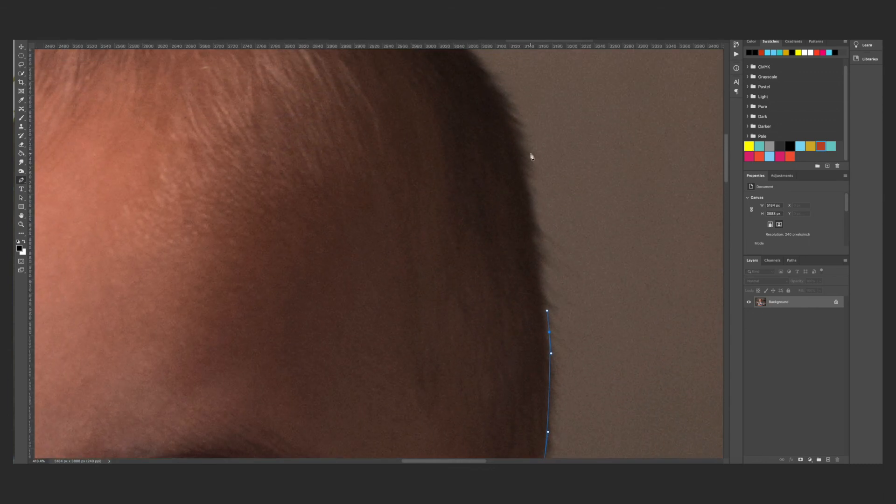
left_click_drag(526, 158, 518, 120)
left_click_drag(511, 89, 598, 262)
left_click_drag(456, 128, 577, 170)
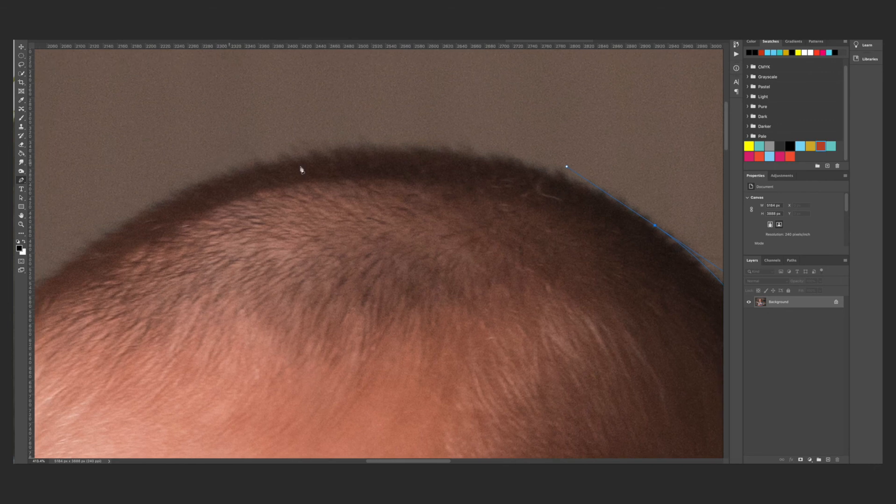
Carry the path over the crown of the head and down the forehead's outer hairline, ending in a corner anchor
left_click_drag(323, 156, 196, 174)
scroll(327, 215, "left", 5)
scroll(327, 215, "down", 1)
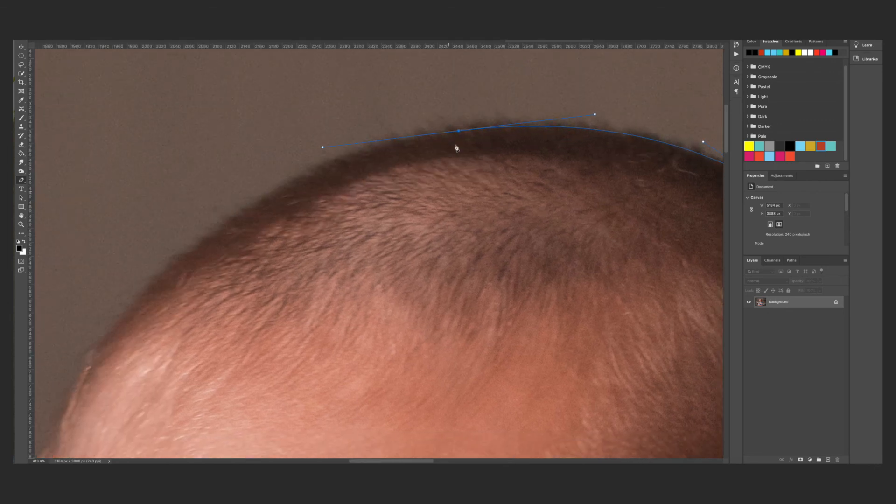
left_click(459, 130, "alt")
scroll(352, 290, "left", 4)
scroll(352, 290, "down", 1)
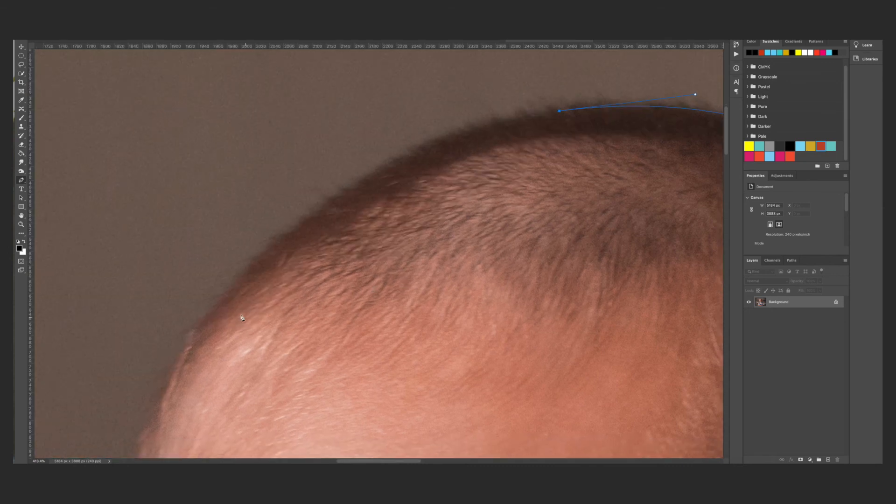
left_click_drag(236, 283, 119, 430)
left_click(237, 283, "alt")
Trace the forehead and temple down to where the hair meets the other ear, ending in a corner anchor
left_click_drag(256, 314, 522, 173)
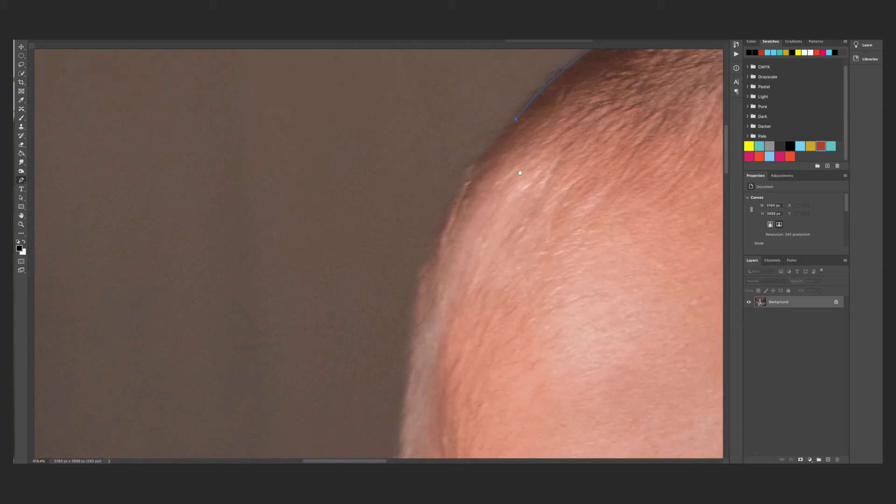
scroll(520, 174, "down", 2)
left_click(453, 225)
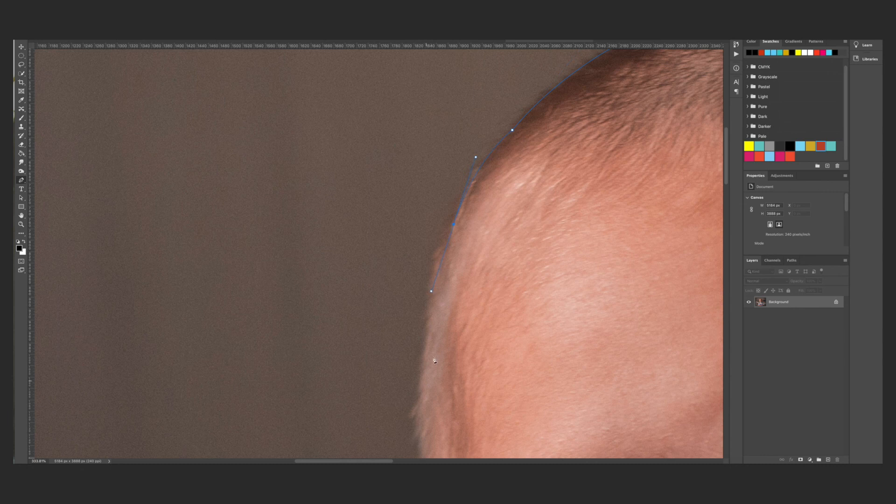
left_click(453, 225, "alt")
left_click(425, 342)
left_click_drag(483, 362, 481, 150)
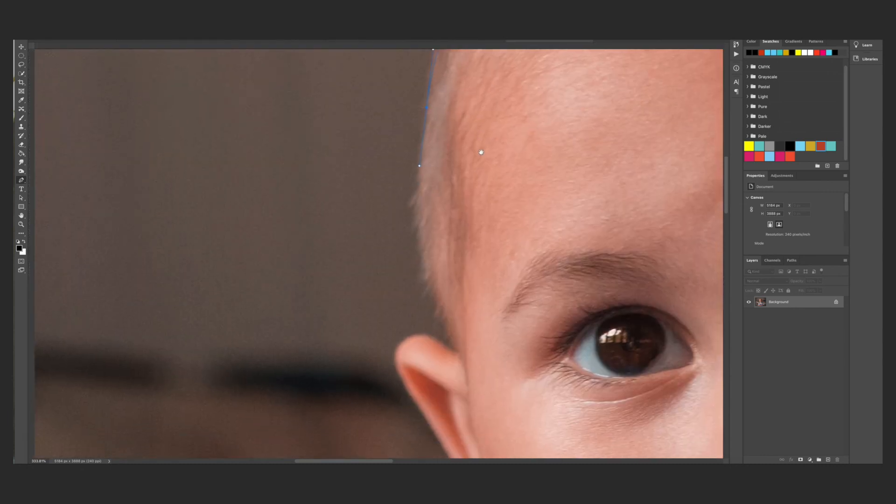
left_click_drag(450, 342, 493, 453)
left_click(450, 342, "alt")
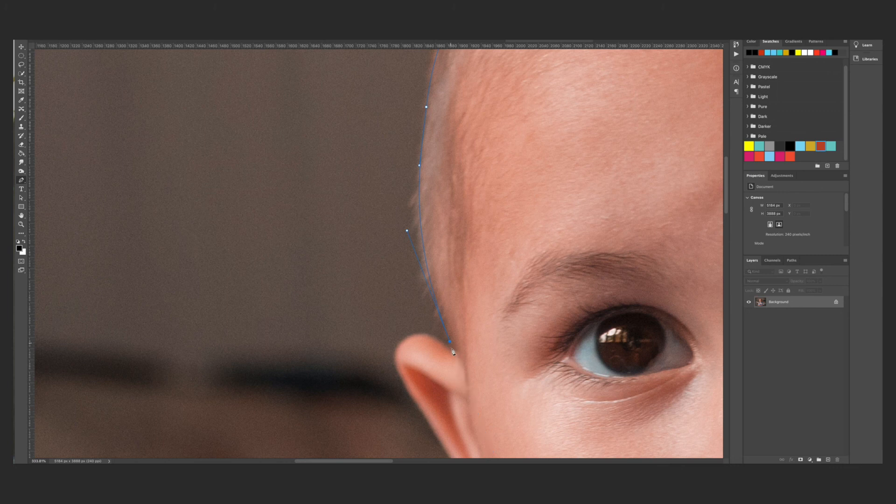
Outline the ear's curved top and start down its outer edge with a corner anchor
left_click_drag(400, 347, 383, 373)
scroll(400, 352, "down", 6)
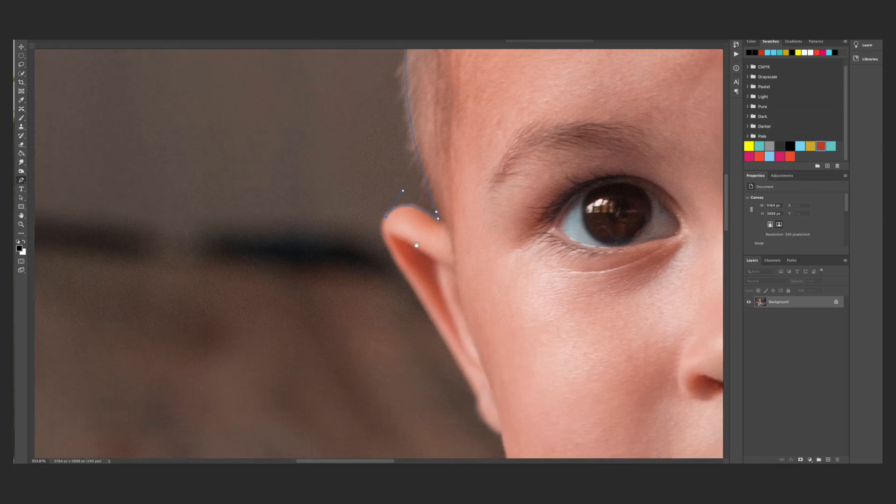
left_click(410, 278)
left_click(448, 327)
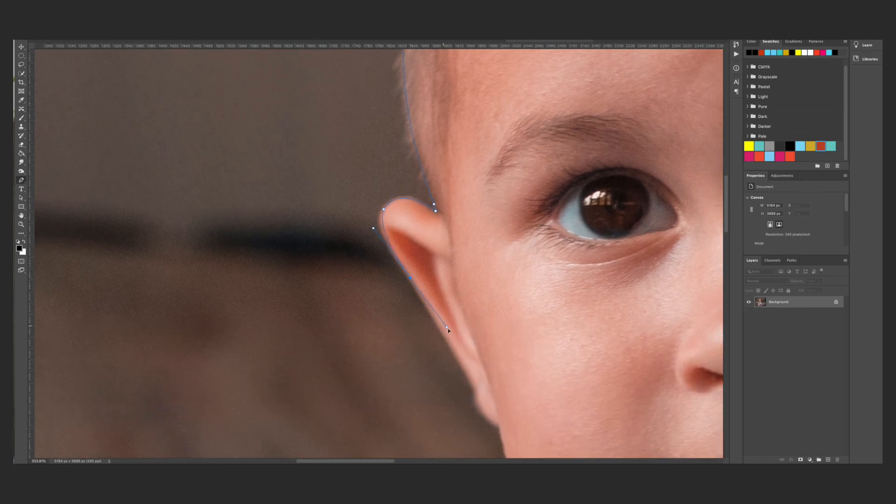
left_click(410, 279, "alt")
Continue the path down the ear and around the earlobe to a corner anchor at the cheek
left_click_drag(499, 381, 415, 237)
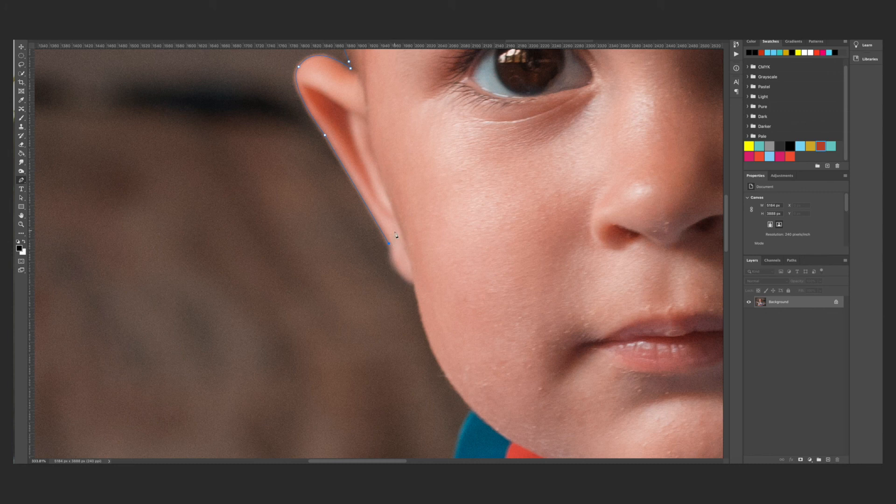
left_click_drag(414, 283, 434, 291)
left_click_drag(442, 293, 417, 303)
left_click_drag(471, 298, 439, 291)
left_click(415, 282, "alt")
Trace the cheek and jawline from the earlobe to a corner anchor at the top of the blue petal
scroll(425, 292, "down", 5)
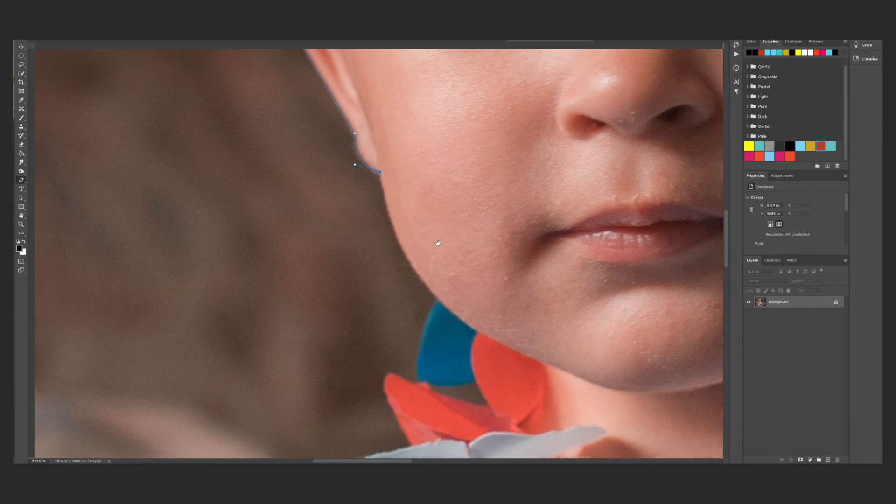
left_click_drag(435, 294, 464, 323)
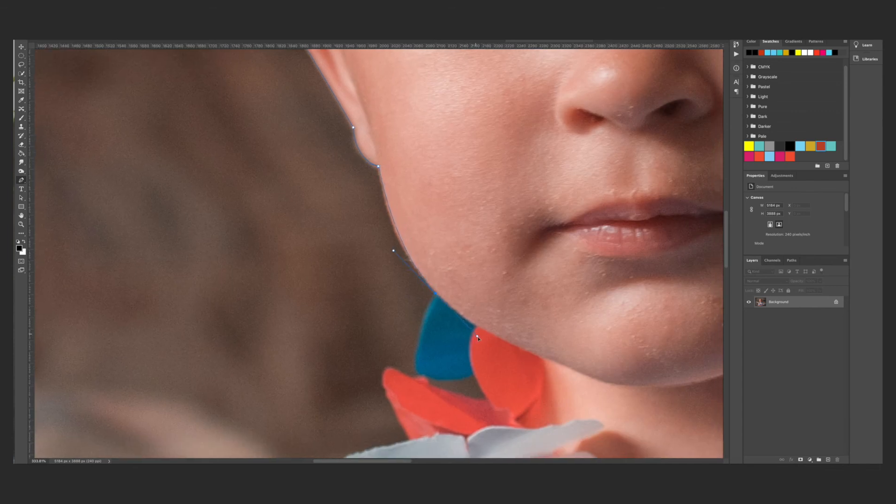
left_click(435, 293, "alt")
Outline the blue petal below the jaw and the outer edge of the red petal beneath it, using corner anchors
scroll(495, 326, "down", 5)
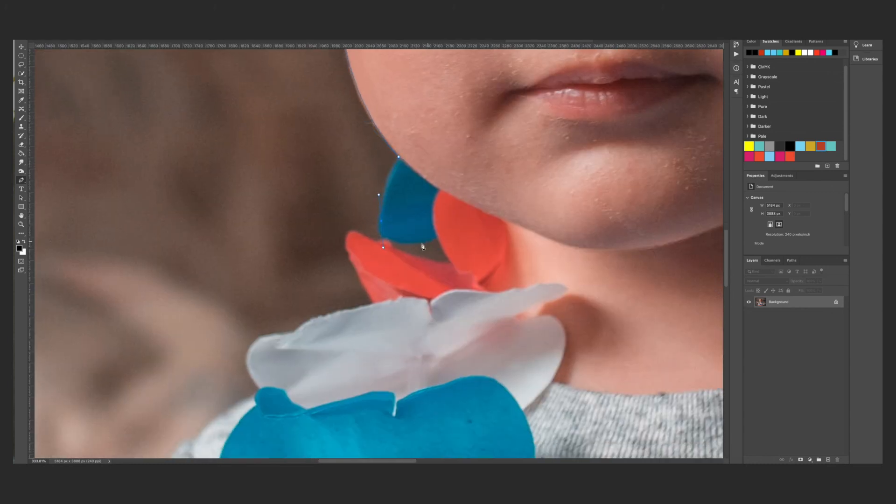
left_click_drag(437, 241, 457, 237)
left_click(437, 241, "alt")
left_click(450, 262)
left_click_drag(388, 249, 361, 287)
left_click(349, 255, "alt")
Trace the white petal's upper edge and around its outer end to its junction with the shoulder
left_click(302, 323)
left_click_drag(247, 364, 248, 396)
left_click(246, 365, "alt")
key("super+z")
left_click_drag(261, 389, 275, 396)
Carry the path from the white petal over the shoulder and down the upper part of the shirt sleeve
left_click_drag(299, 390, 458, 170)
key("ctrl+r")
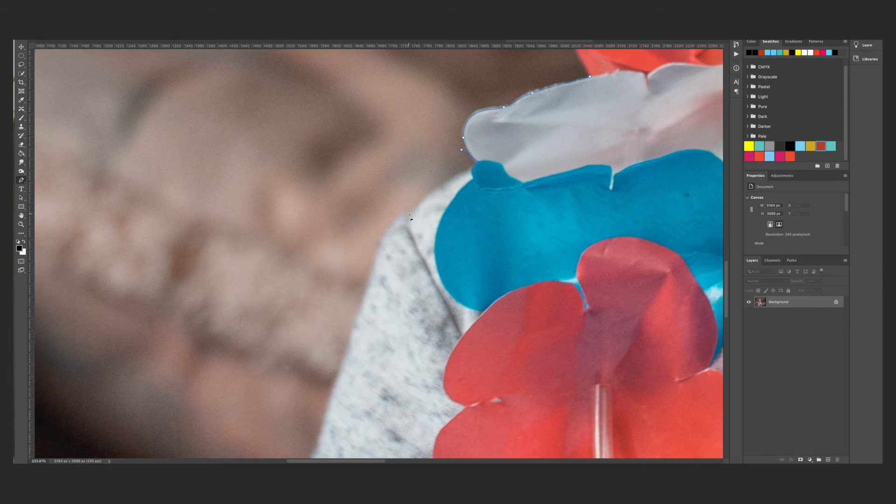
left_click_drag(541, 145, 519, 168)
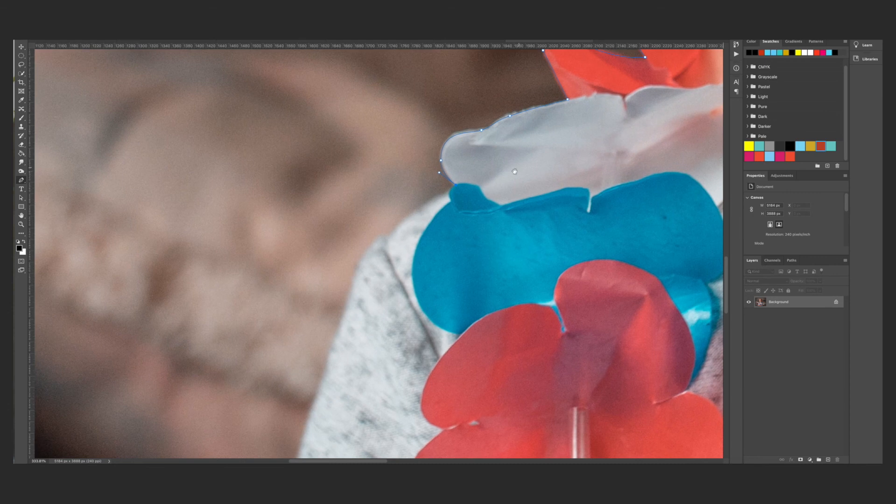
left_click_drag(386, 237, 368, 261)
left_click(386, 237, "alt")
scroll(444, 260, "down", 3)
scroll(444, 260, "left", 4)
left_click_drag(413, 286, 395, 363)
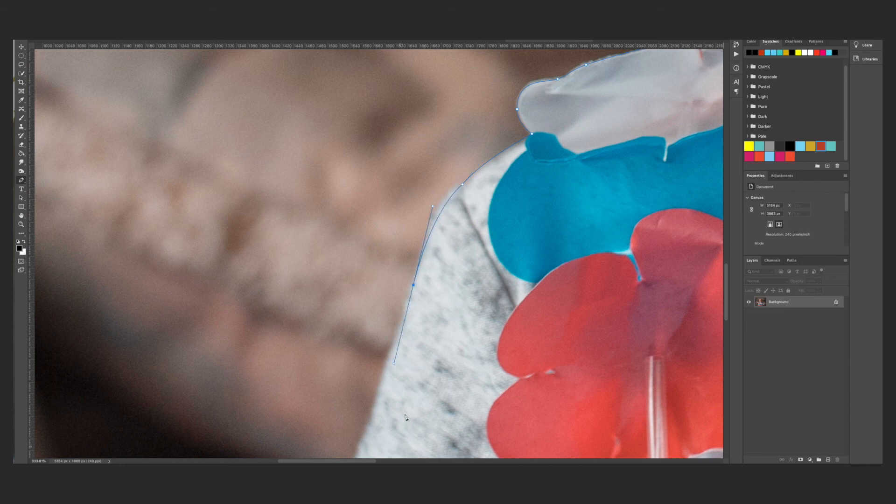
Trace the sleeve's outer edge down to the corner of its hem with short curved segments
scroll(411, 279, "down", 3)
scroll(411, 279, "left", 2)
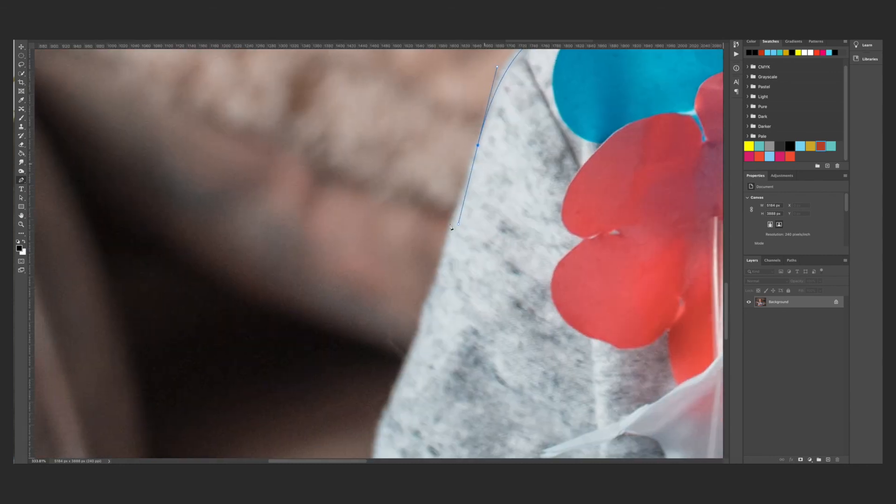
left_click(392, 395)
left_click_drag(435, 351, 467, 156)
left_click_drag(409, 260, 412, 290)
left_click_drag(393, 336, 391, 350)
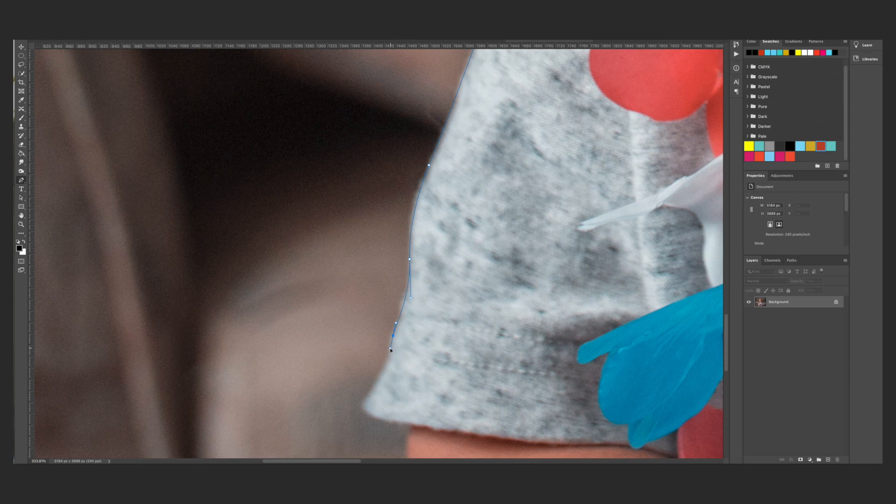
left_click_drag(372, 386, 366, 400)
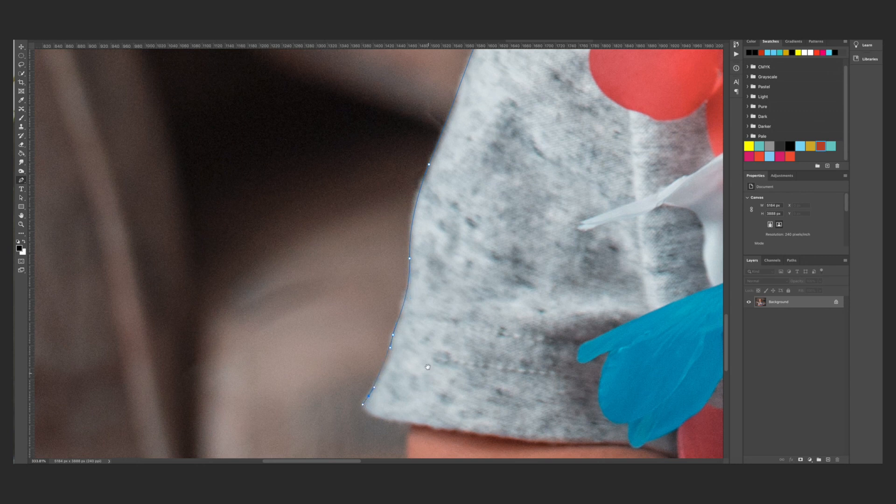
Round the sleeve's hem corner and follow the arm's outer edge to a corner anchor just below the image
scroll(413, 293, "down", 5)
left_click_drag(415, 289, 349, 131)
left_click_drag(379, 309, 452, 364)
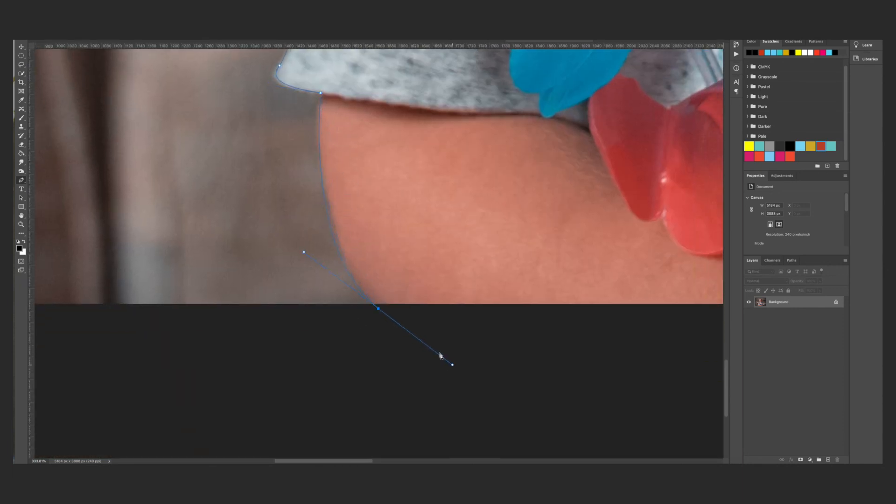
left_click(378, 309, "alt")
scroll(426, 295, "down", 1)
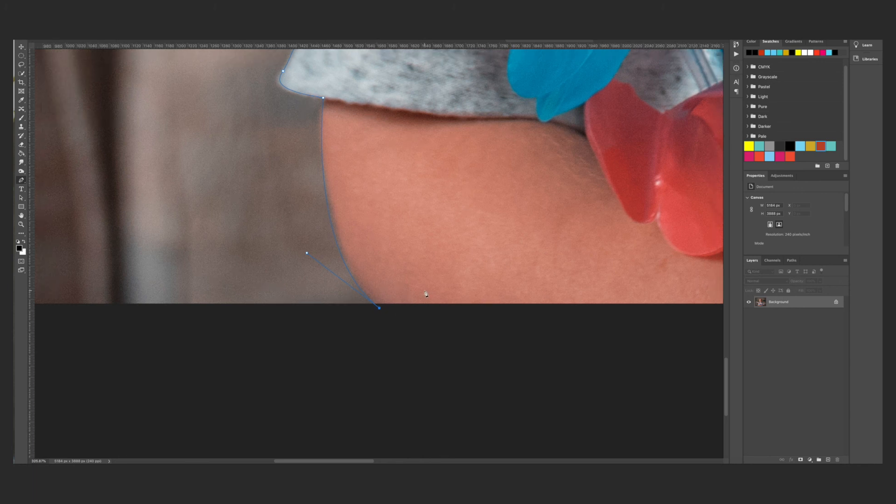
Close the path at its starting anchor with a straight segment just below the image's lower edge
scroll(426, 294, "down", 5)
left_click_drag(494, 310, 152, 238)
key("super+minus")
left_click(709, 222)
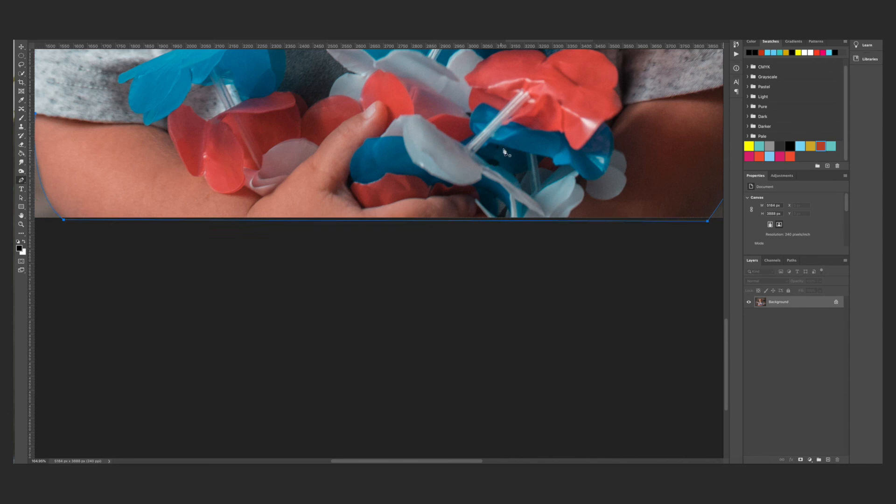
Unlock the Background layer so it becomes a regular pixel layer
scroll(504, 154, "down", 3)
scroll(503, 154, "down", 3)
left_click_drag(506, 96, 466, 305)
scroll(474, 227, "down", 1)
left_click_drag(474, 166, 490, 227)
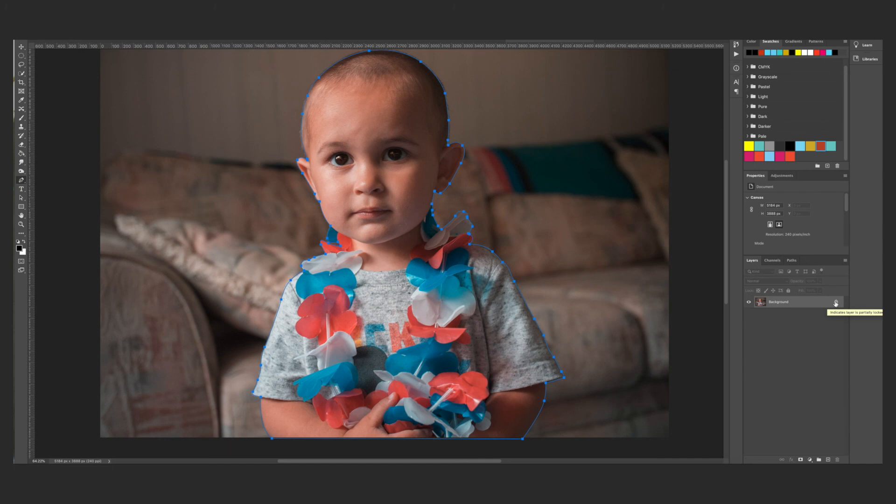
left_click_drag(837, 459, 838, 460)
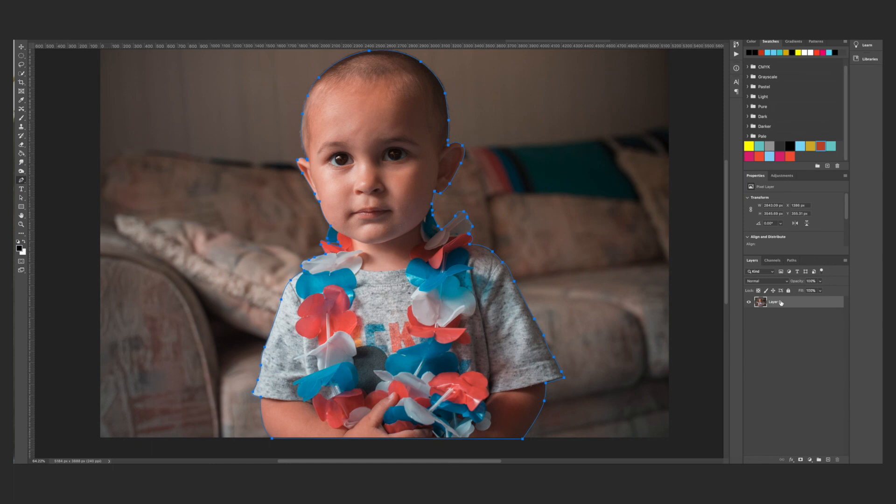
Convert the closed path into a new anti-aliased selection with a feather radius of 1 pixel
scroll(461, 260, "down", 2)
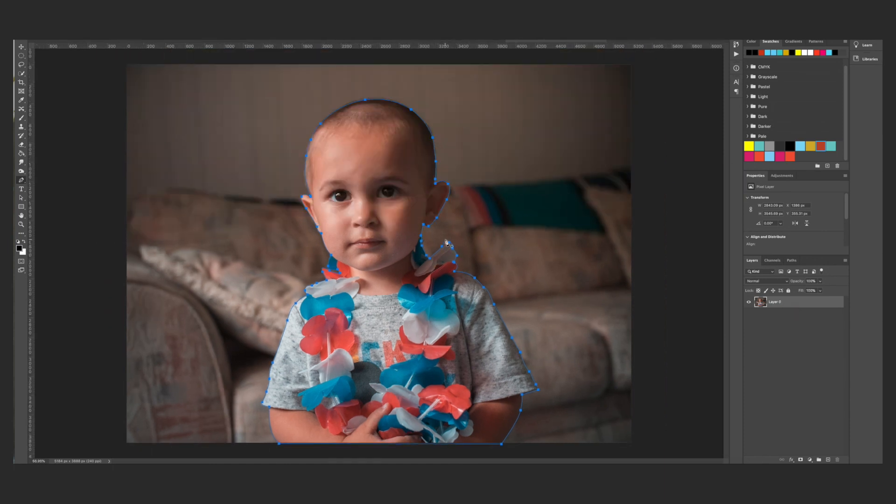
right_click(387, 239)
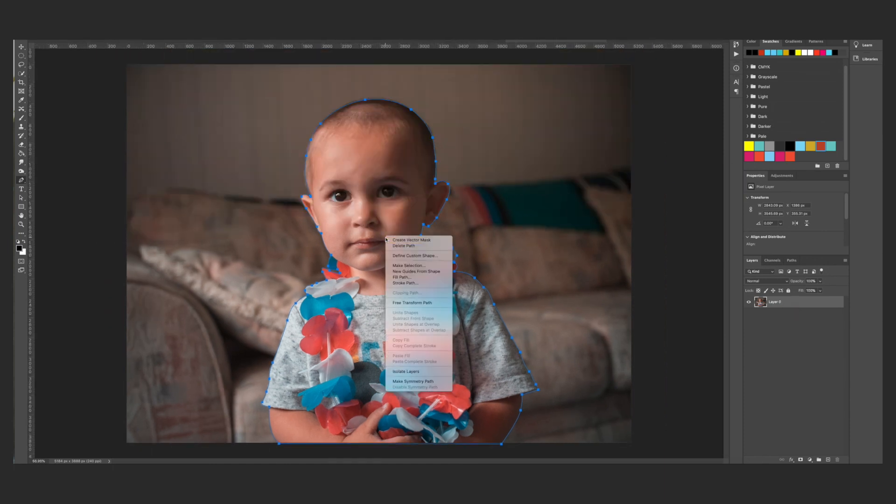
left_click(408, 265)
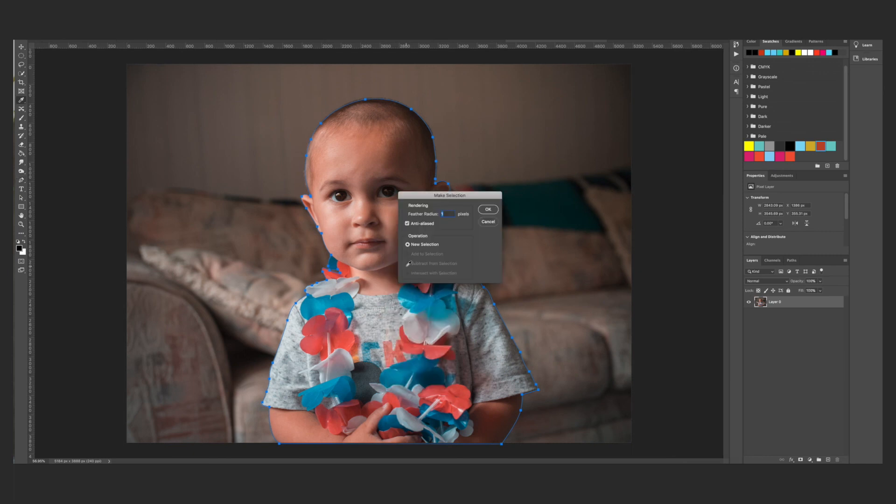
left_click_drag(448, 194, 545, 184)
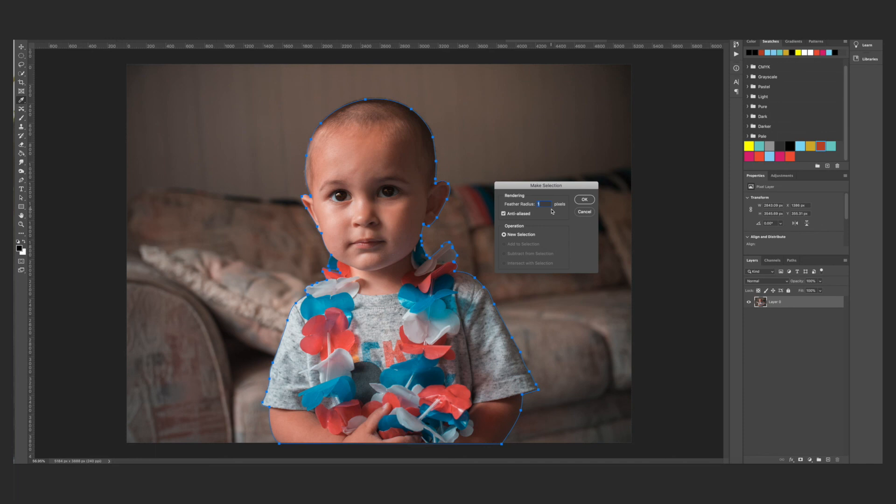
left_click(585, 201)
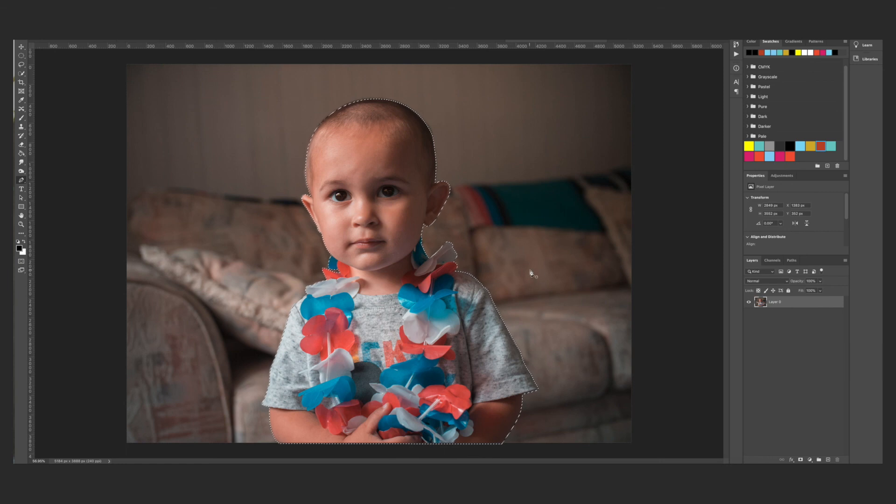
Try deleting the selected child area from the layer and undo the deletion
key("Delete")
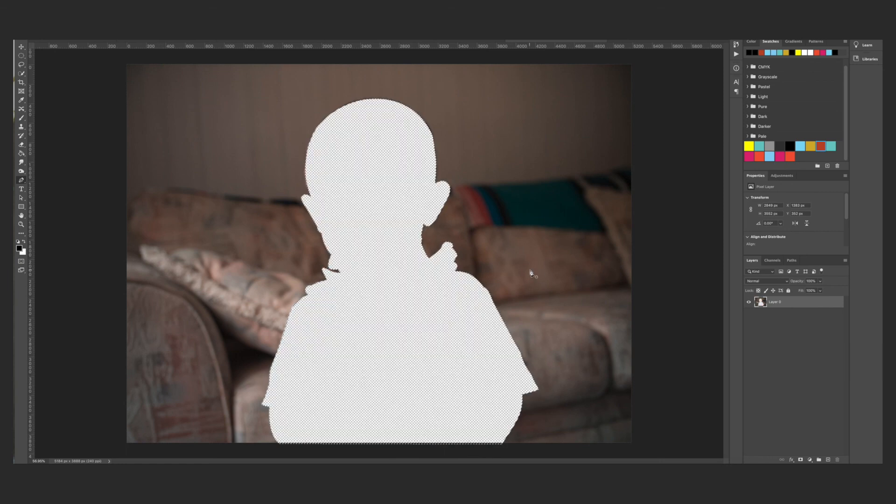
key("ctrl+z")
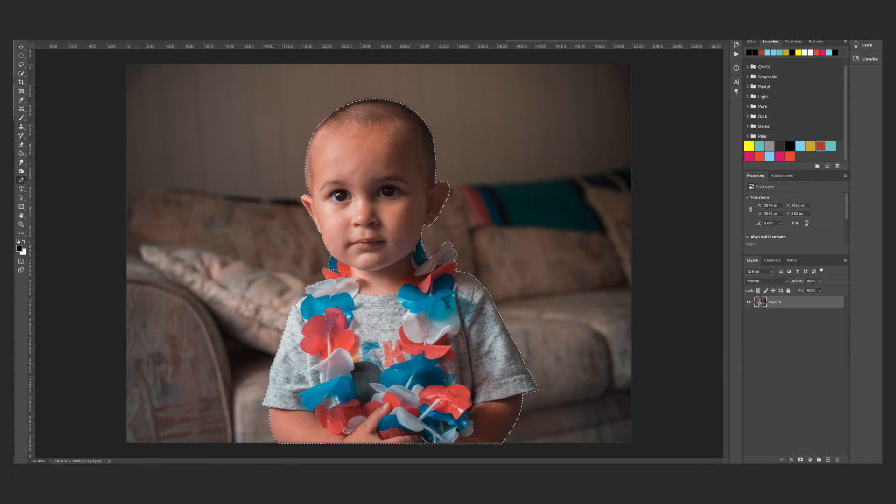
Invert the selection to delete the background around the child, and deselect
left_click(154, 8)
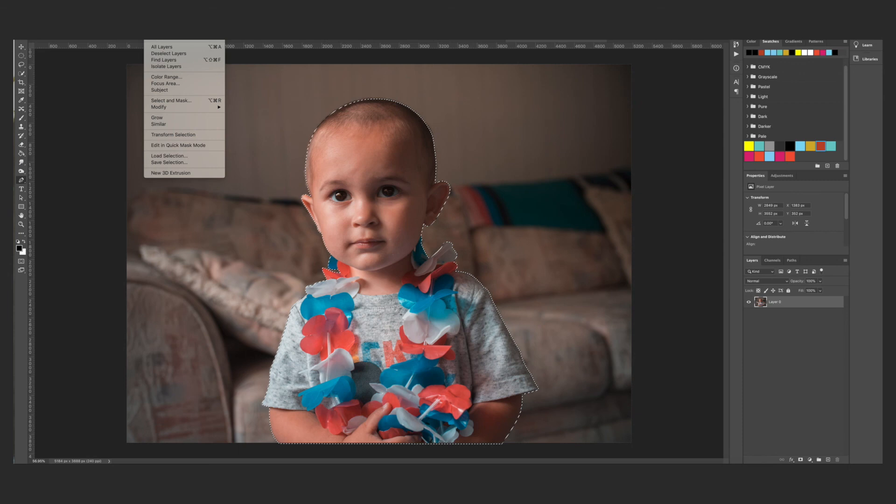
left_click(153, 8)
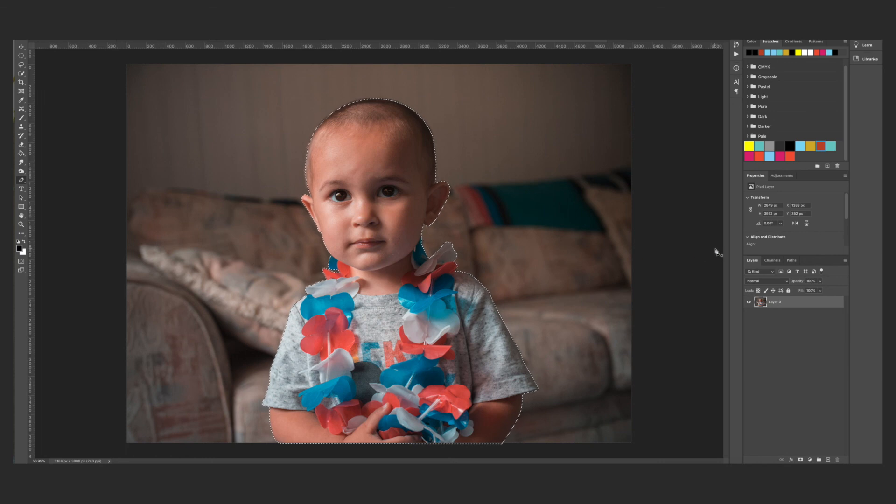
key("ctrl+shift+i")
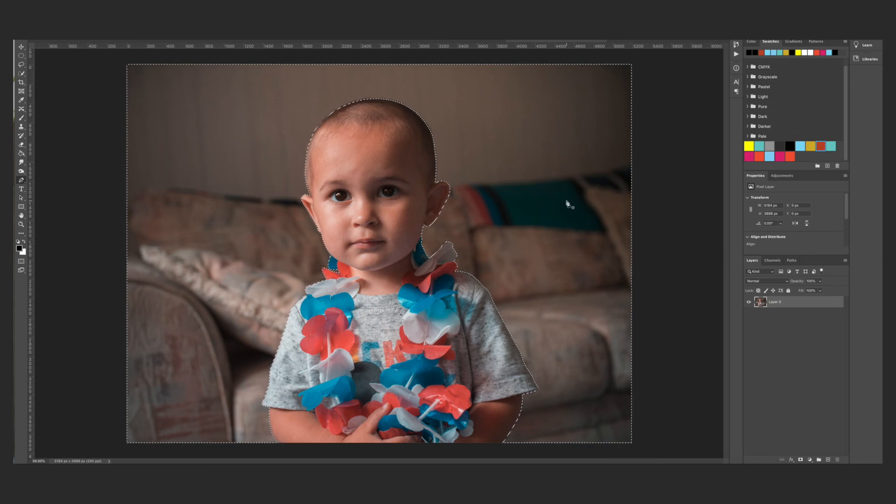
key("Delete")
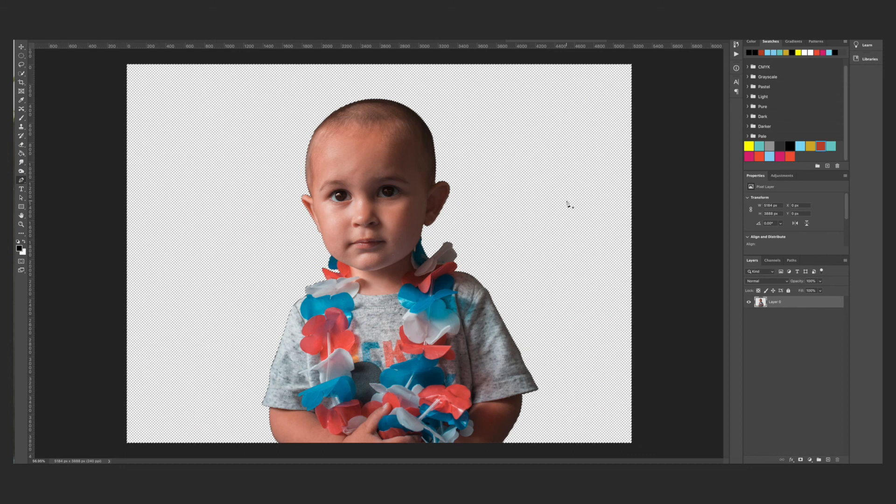
key("ctrl+d")
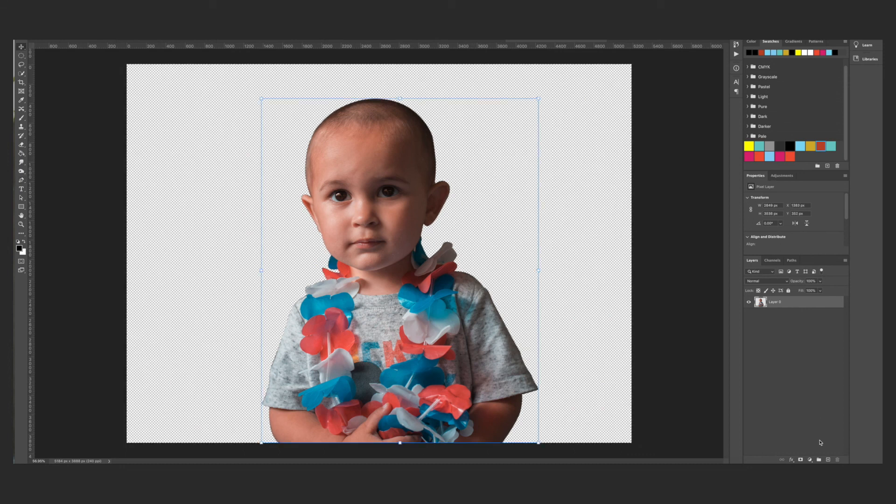
Add a new layer filled with black and move it below the child's layer as the background
left_click(829, 460)
key("g")
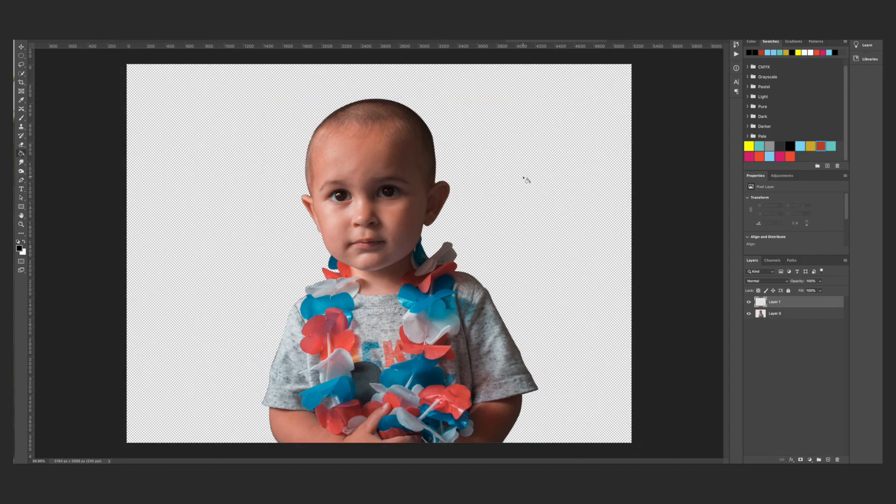
left_click(523, 178)
key("v")
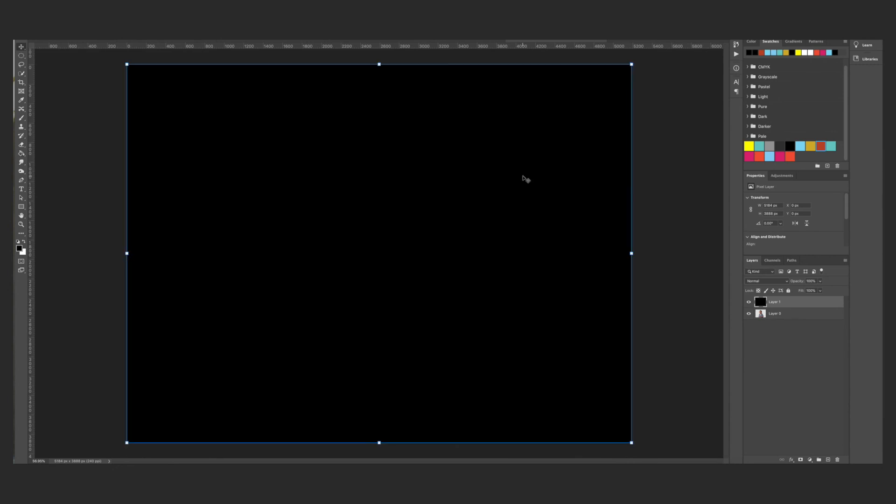
key("ctrl+bracketleft")
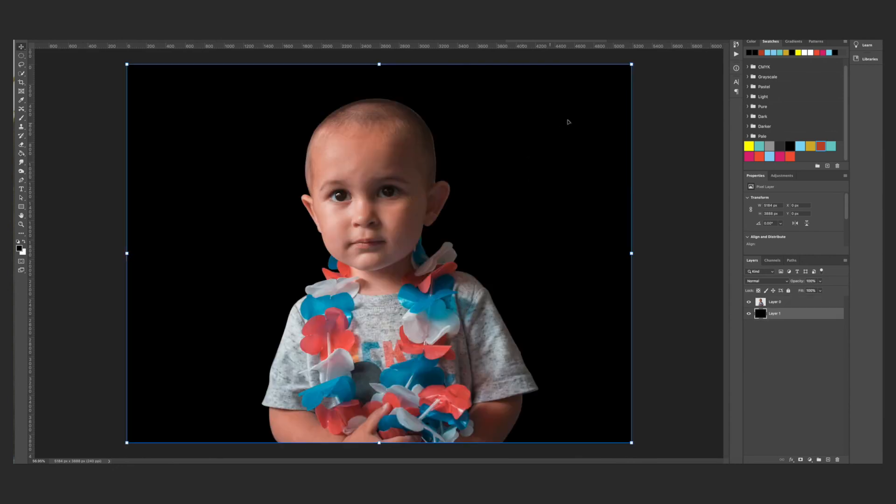
Examine the child's cut-out edges against the black background, from the head down to the shoulders and at full size
scroll(325, 91, "up", 5)
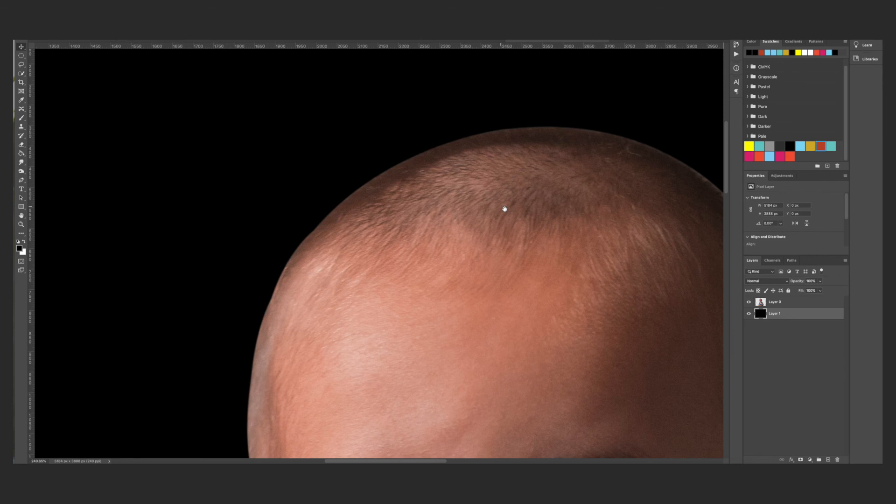
left_click_drag(500, 205, 280, 168)
left_click_drag(551, 370, 490, 230)
left_click_drag(500, 387, 588, 160)
scroll(370, 230, "down", 6)
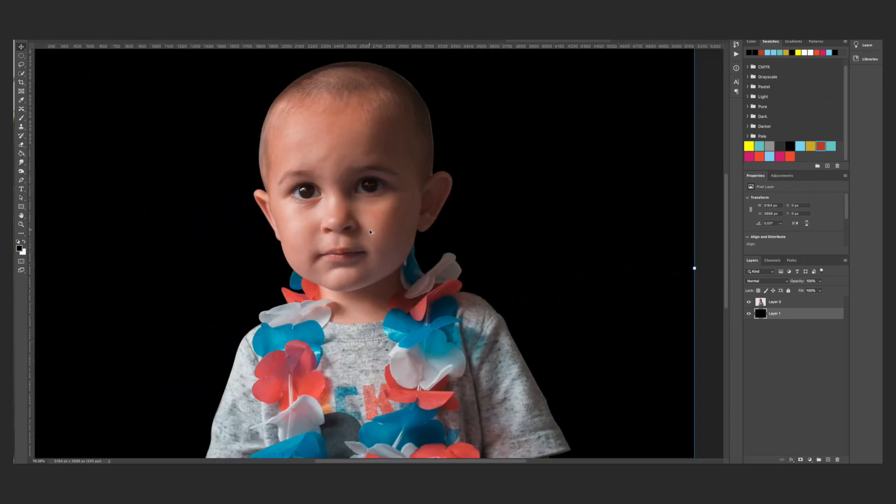
scroll(371, 231, "down", 1)
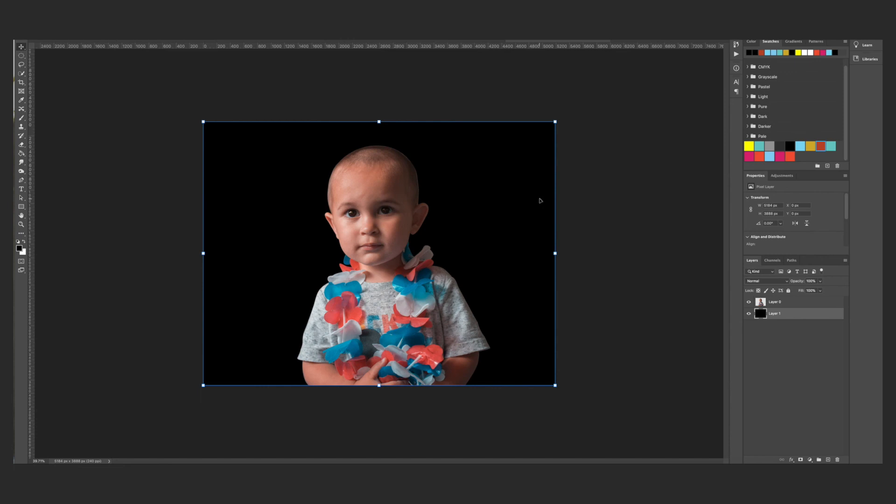
key("ctrl+1")
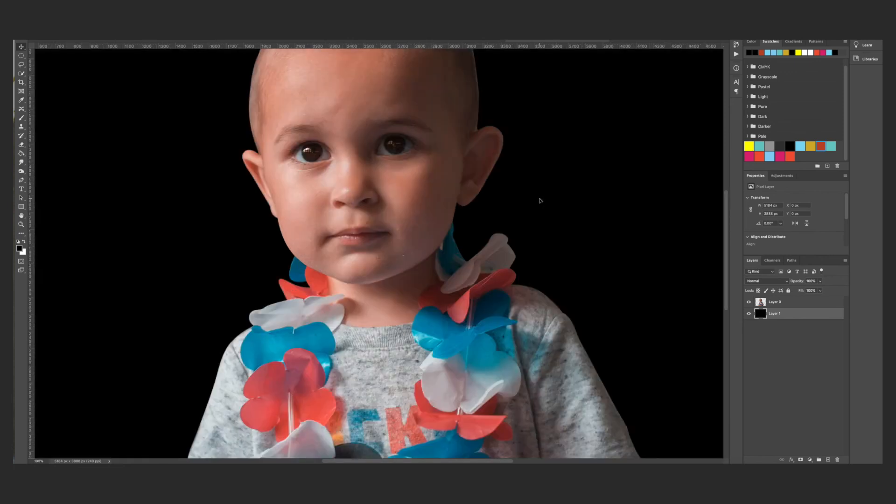
left_click_drag(594, 173, 634, 170)
key("ctrl+0")
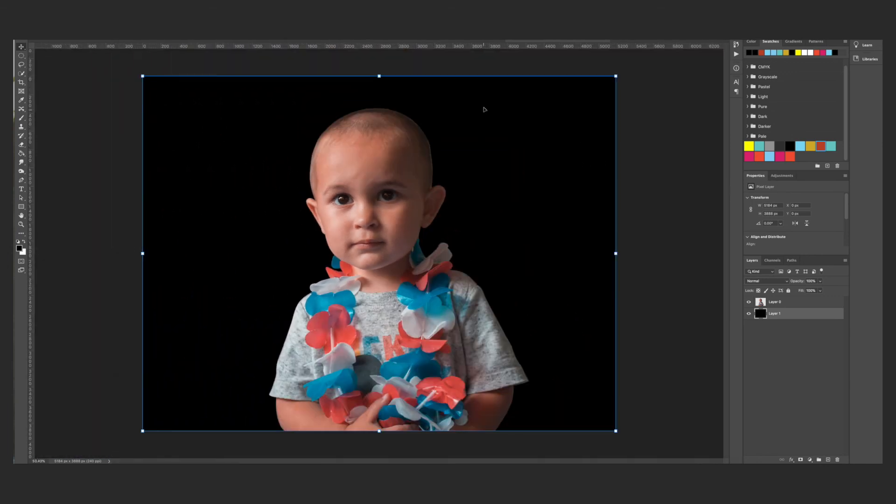
Bring the cut-out lemons from the lemon document into the child's document and place them along the upper part, behind the child
left_click(461, 41)
left_click_drag(475, 256, 554, 40)
left_click_drag(444, 210, 589, 123)
Duplicate the row of lemons twice downward to form three rows behind the child, and deselect the layers
left_click(351, 103, "shift")
left_click_drag(351, 101, 352, 218)
left_click_drag(513, 238, 513, 369)
left_click(628, 187)
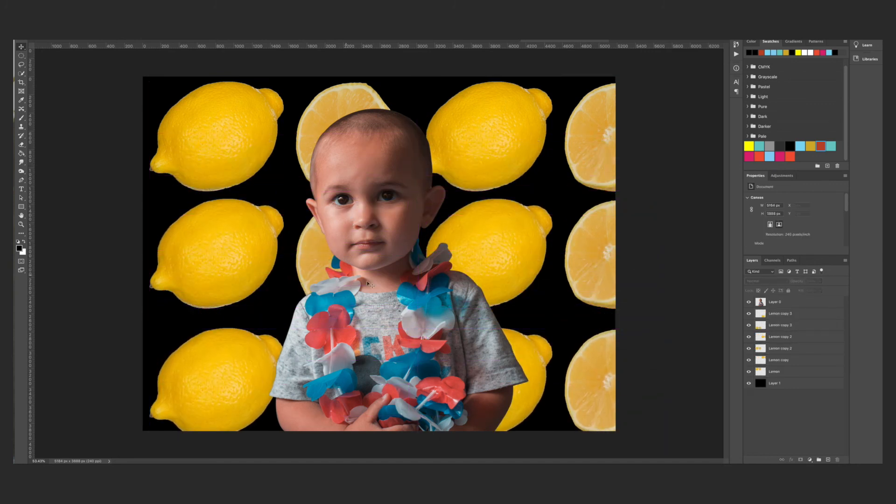
Examine the edges of the child and the lemons up close in the finished composite
scroll(366, 192, "up", 3)
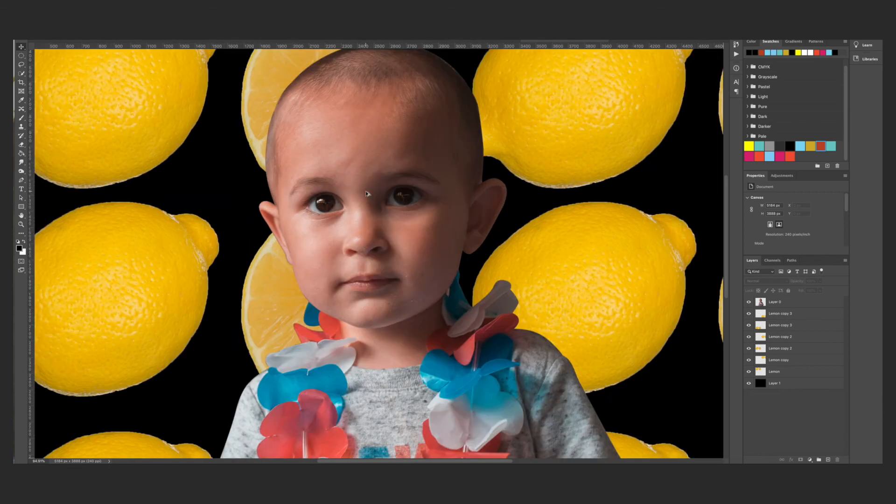
left_click_drag(600, 178, 667, 221)
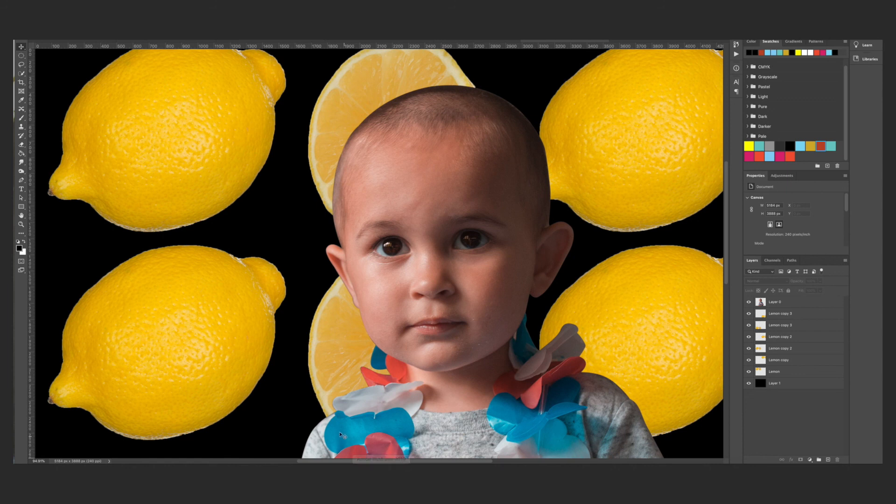
scroll(308, 315, "up", 4)
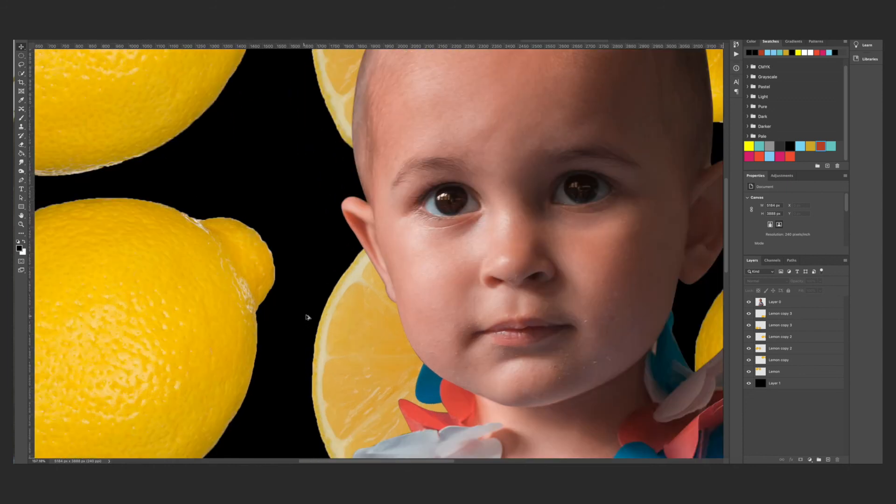
scroll(310, 316, "down", 6)
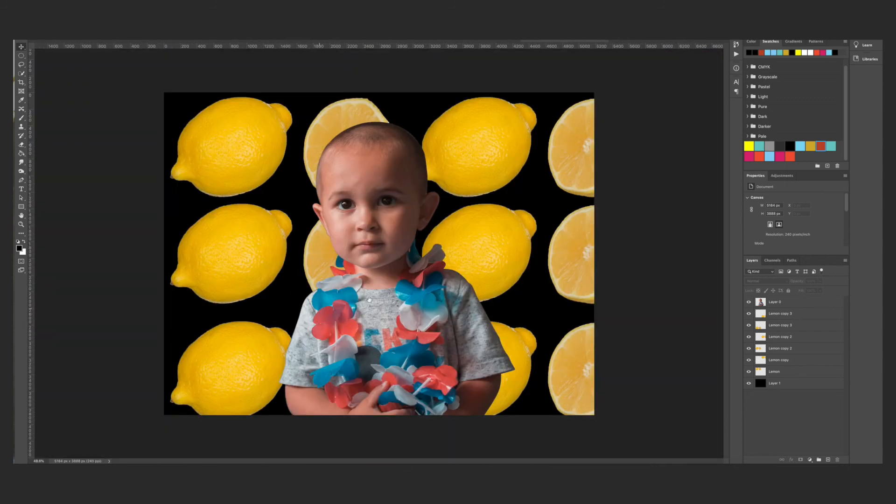